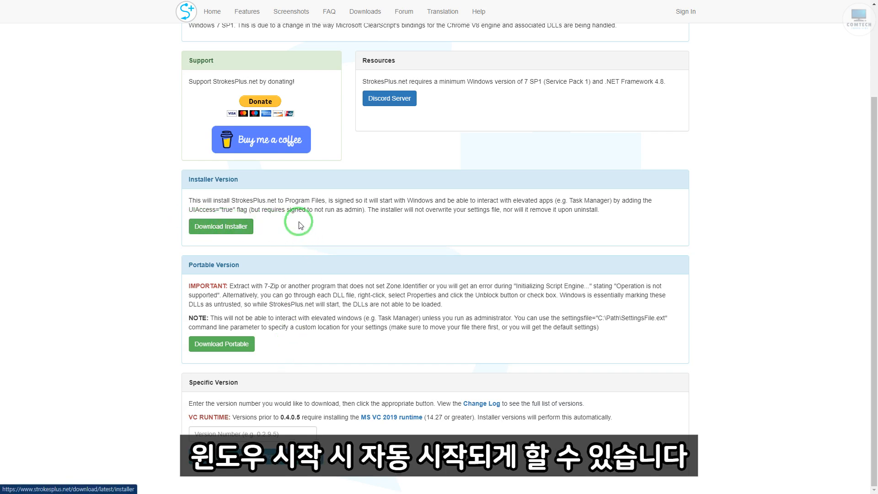
# Download the installer version of StrokesPlus.net and run its setup, accepting the license agreement
pyautogui.click(220, 230)
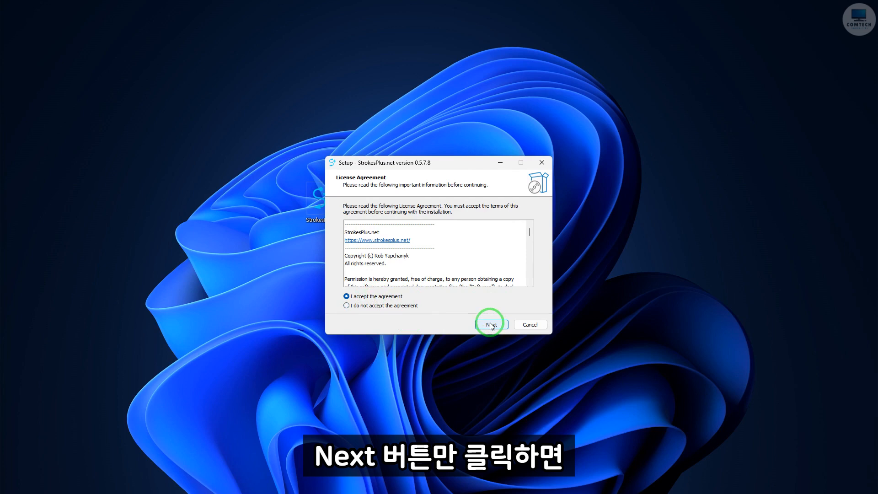
pyautogui.click(491, 324)
pyautogui.click(491, 325)
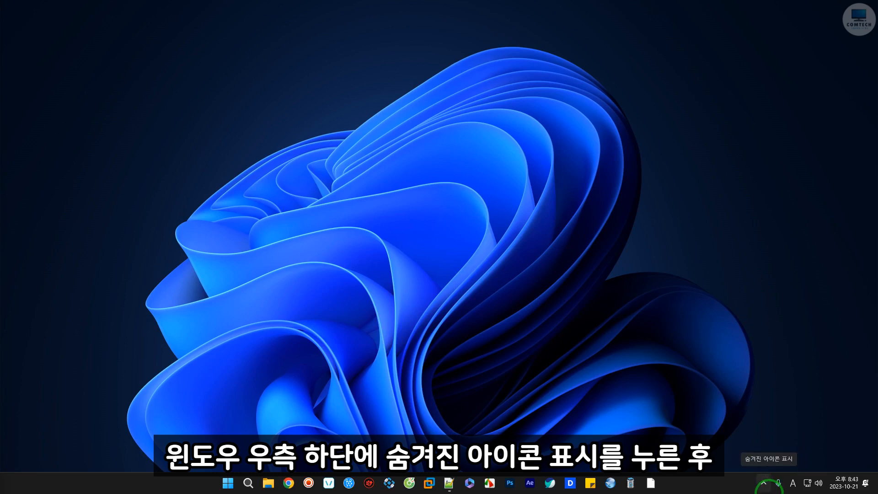
# Open the StrokesPlus.net settings and examine the gestures for the Copy, Cut, Paste, Select All and Snip Screen Area clipboard actions
pyautogui.click(764, 484)
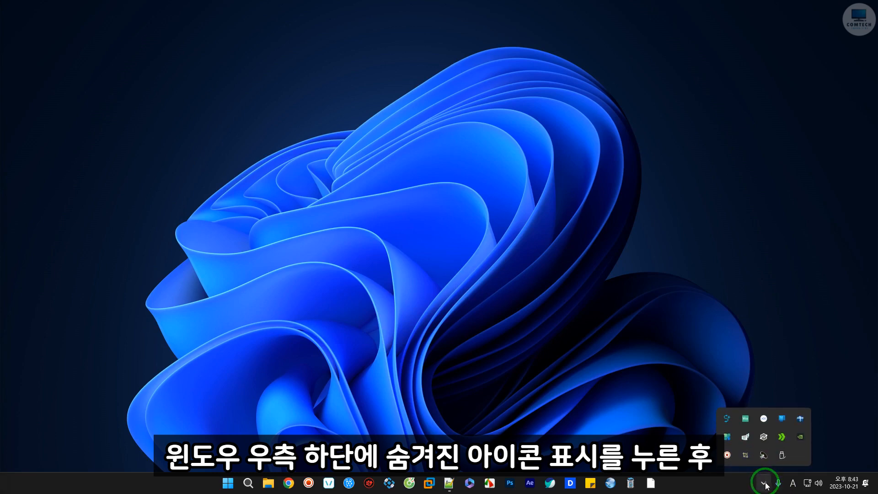
pyautogui.doubleClick(727, 419)
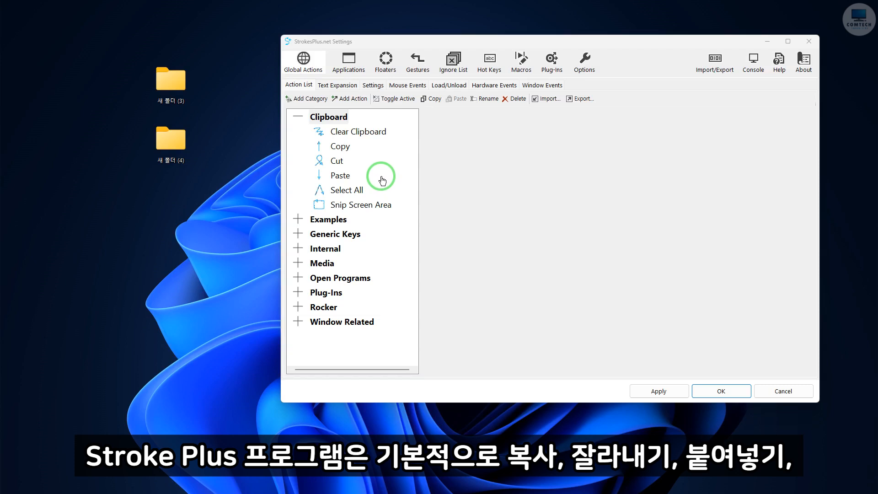
pyautogui.click(339, 147)
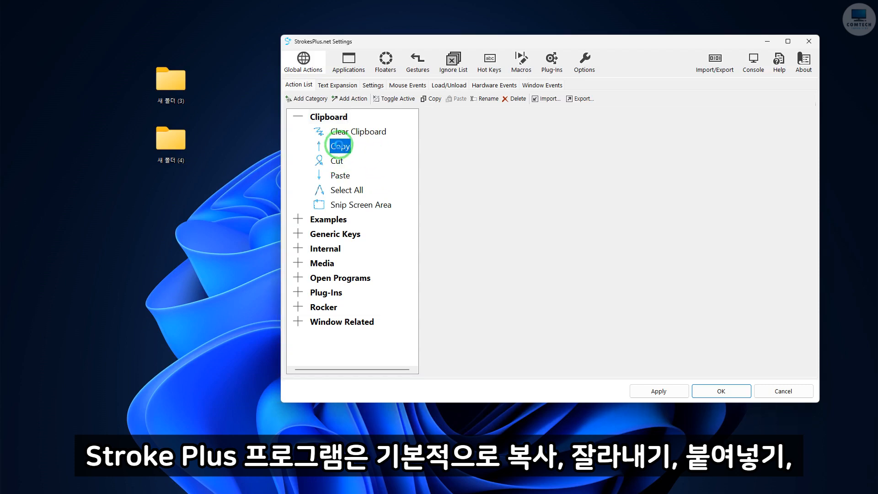
pyautogui.click(339, 160)
pyautogui.click(343, 177)
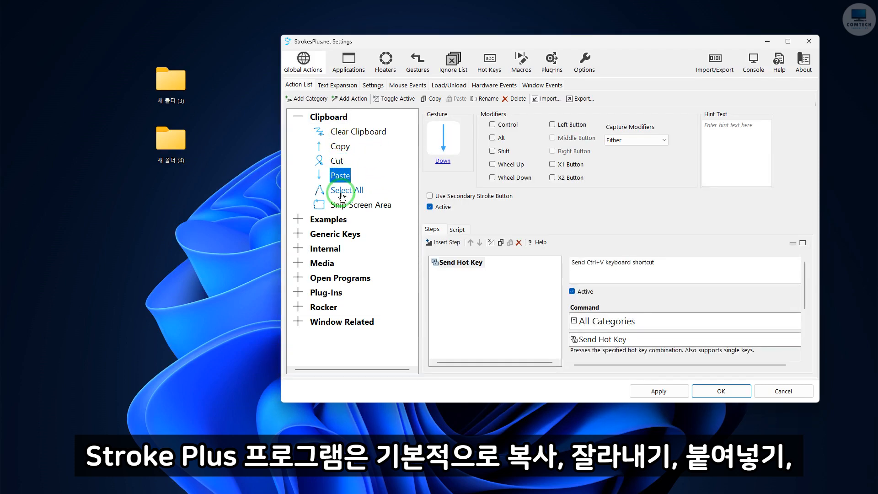
pyautogui.click(347, 191)
pyautogui.click(364, 208)
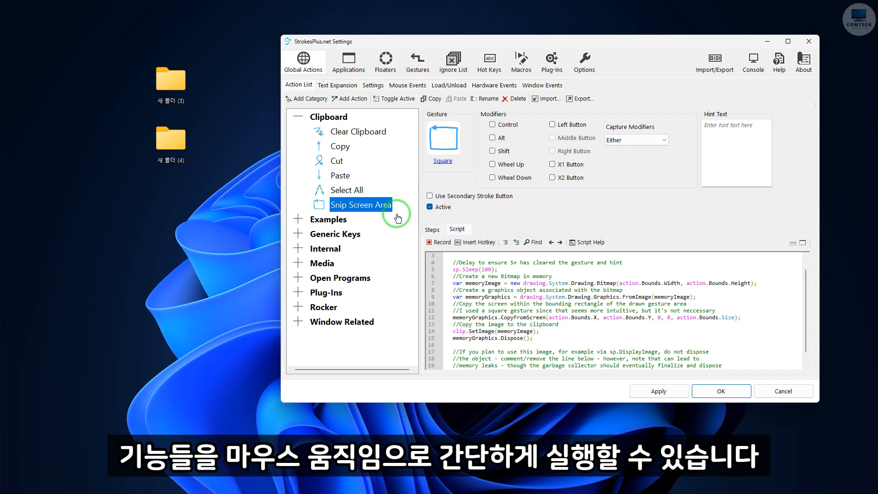
# Check the Copy action's gesture and copy the desktop folder 새 폴더 (4) with the upward mouse stroke
pyautogui.click(340, 146)
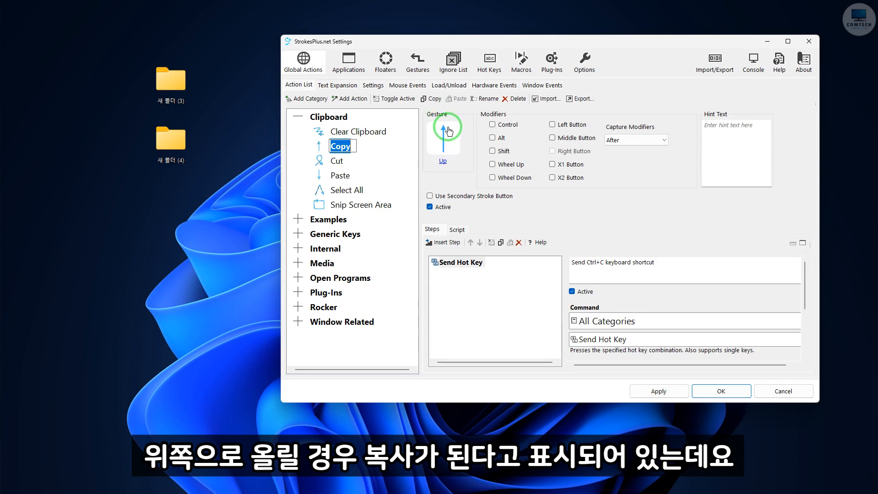
pyautogui.click(276, 182)
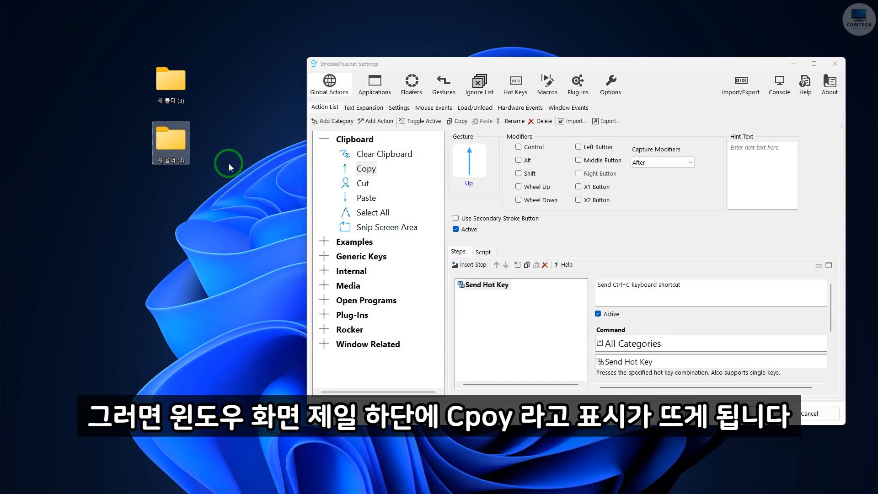
pyautogui.moveTo(228, 161); pyautogui.dragTo(236, 118)
pyautogui.moveTo(235, 209); pyautogui.dragTo(237, 158)
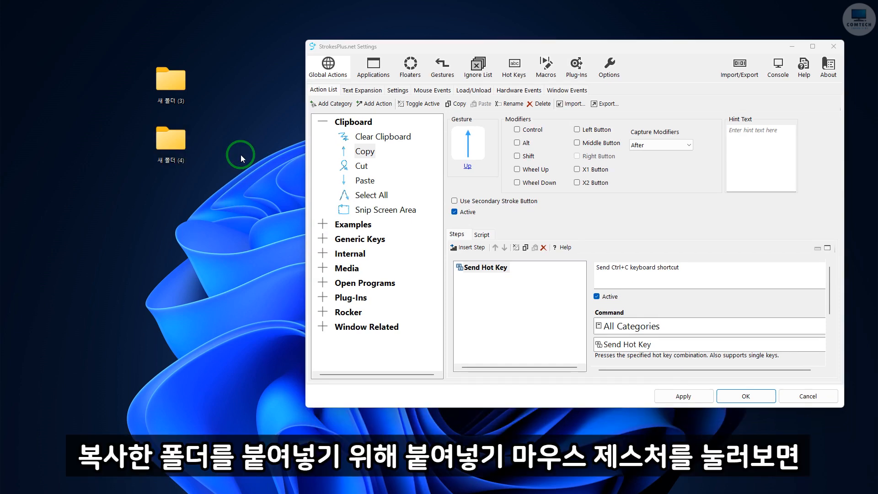
# Paste folder copies onto the desktop with the downward Paste gesture, arranging them in a column below the existing folders
pyautogui.click(365, 185)
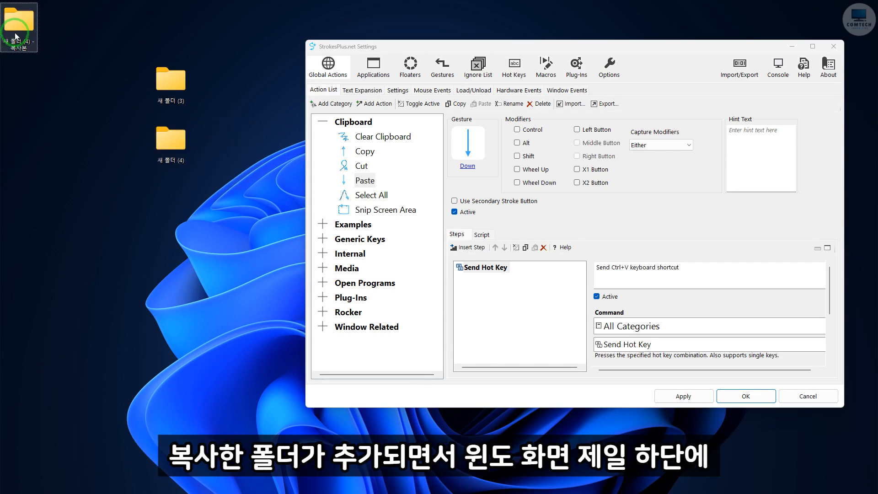
pyautogui.moveTo(19, 37); pyautogui.dragTo(163, 219)
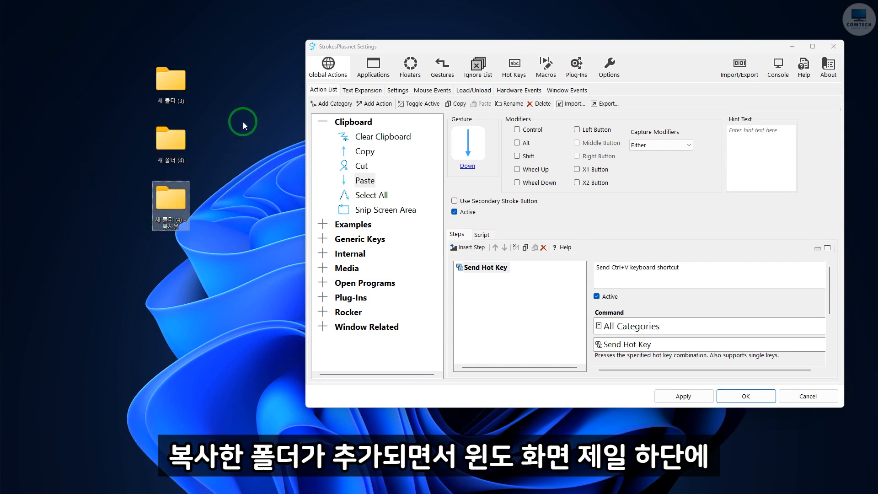
pyautogui.moveTo(243, 121); pyautogui.dragTo(243, 178)
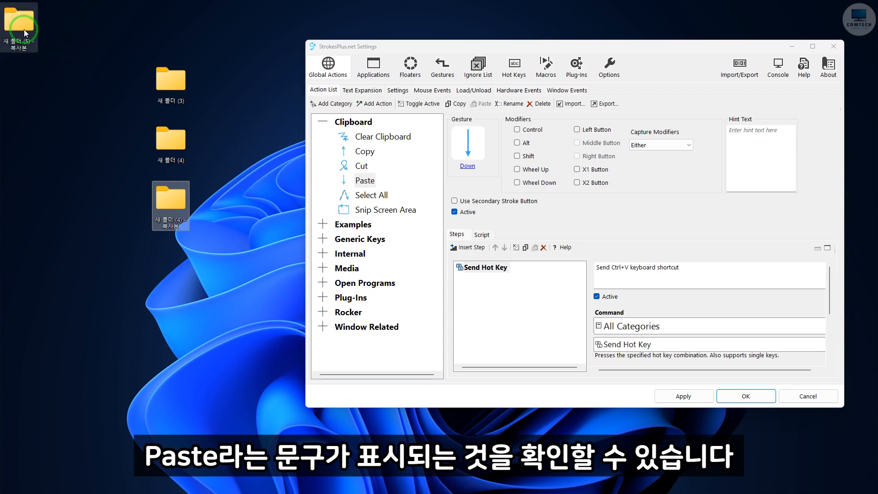
pyautogui.moveTo(23, 29); pyautogui.dragTo(172, 265)
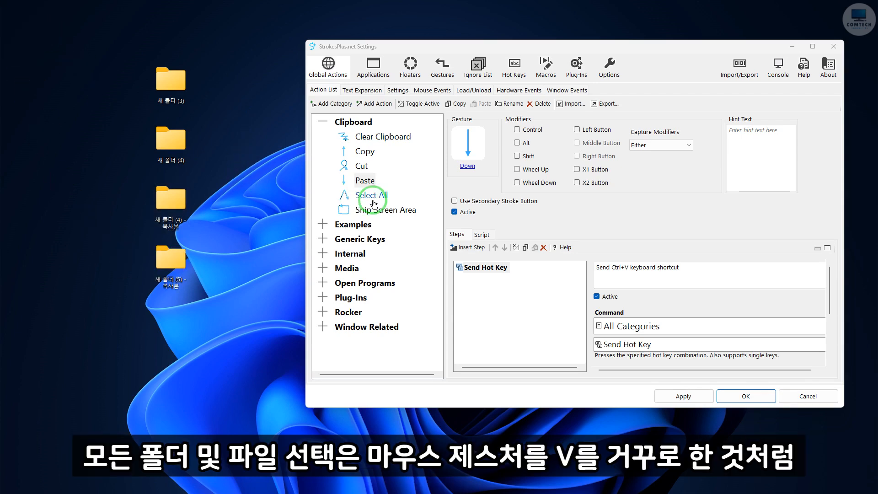
# Check the Select All gesture, select every desktop item with the inverted-V stroke, and clear the selection
pyautogui.click(372, 195)
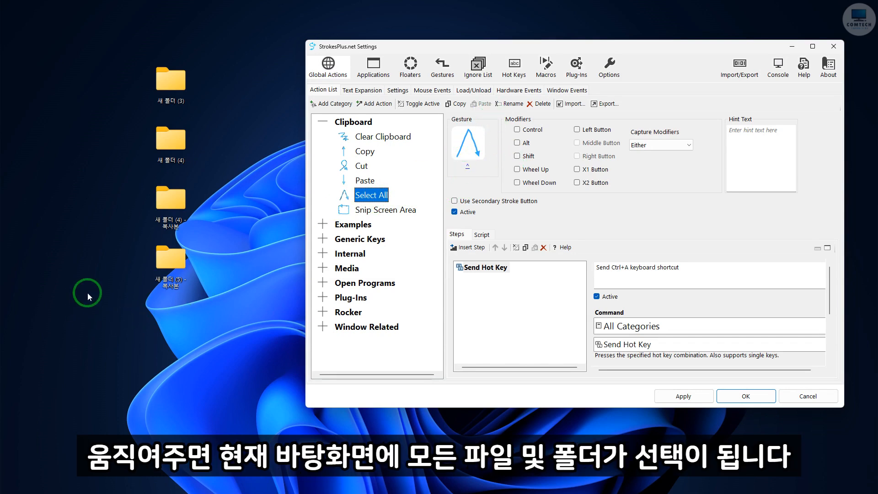
pyautogui.moveTo(87, 293); pyautogui.dragTo(139, 301)
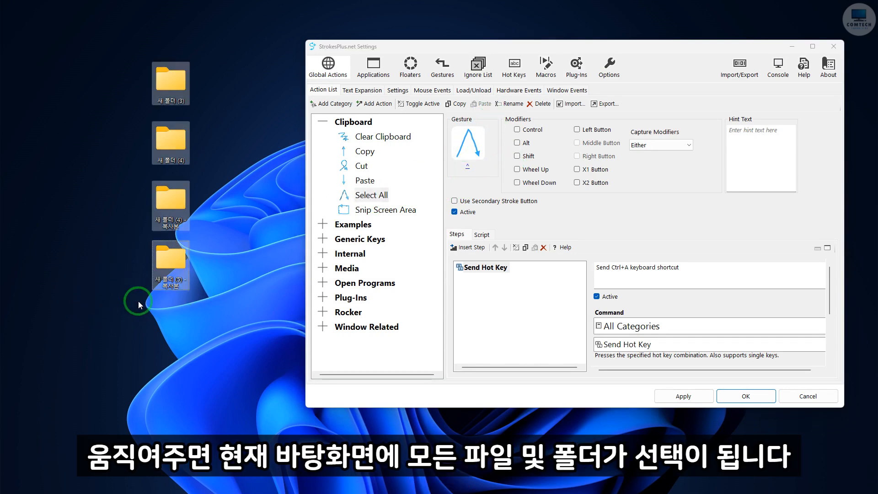
pyautogui.click(89, 283)
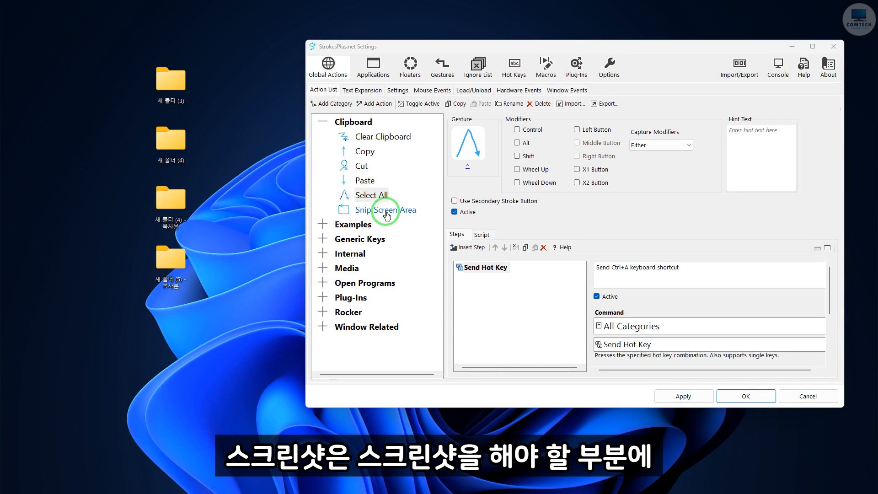
# Capture the desktop folder area with the square Snip Screen Area gesture and paste the image into a blank PowerPoint slide
pyautogui.click(386, 211)
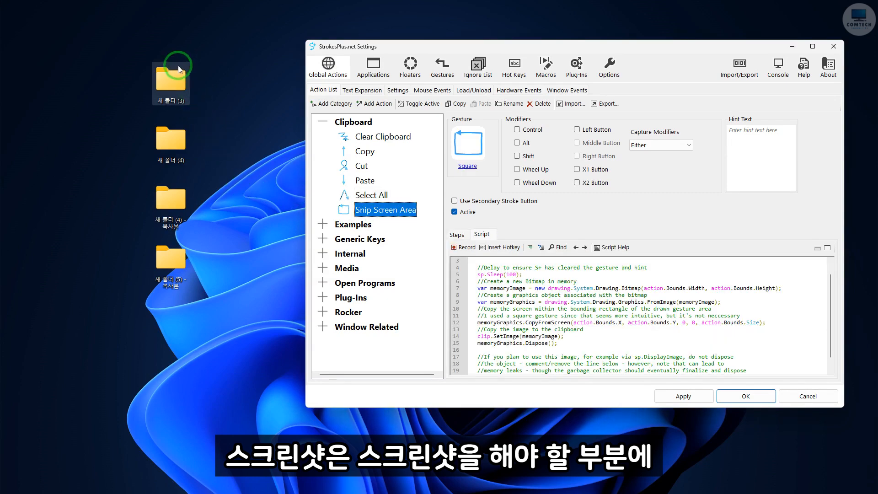
pyautogui.moveTo(107, 44)
pyautogui.mouseDown()
pyautogui.moveTo(123, 259)
pyautogui.moveTo(244, 136)
pyautogui.moveTo(125, 43)
pyautogui.mouseUp()
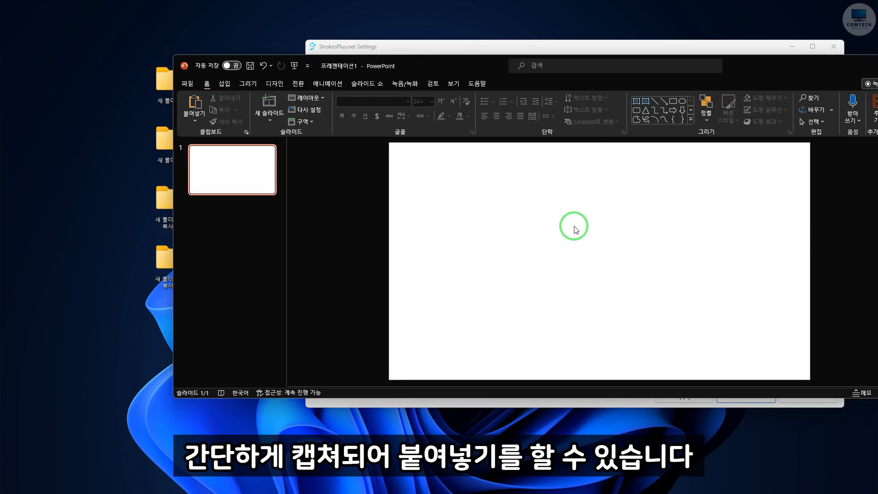
pyautogui.hotkey('ctrl', 'v')
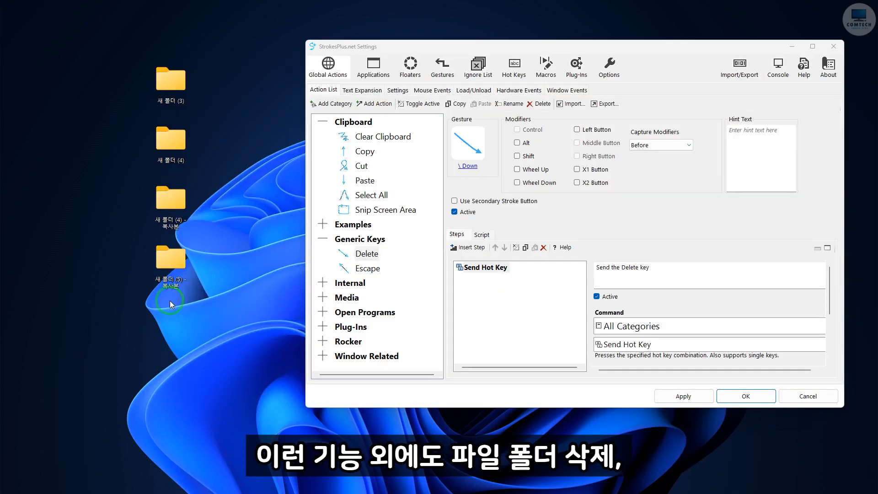
# Delete the desktop folder 새 폴더 (5) - 복사본 with the diagonal downward Delete gesture
pyautogui.click(167, 263)
pyautogui.moveTo(224, 224); pyautogui.dragTo(279, 294)
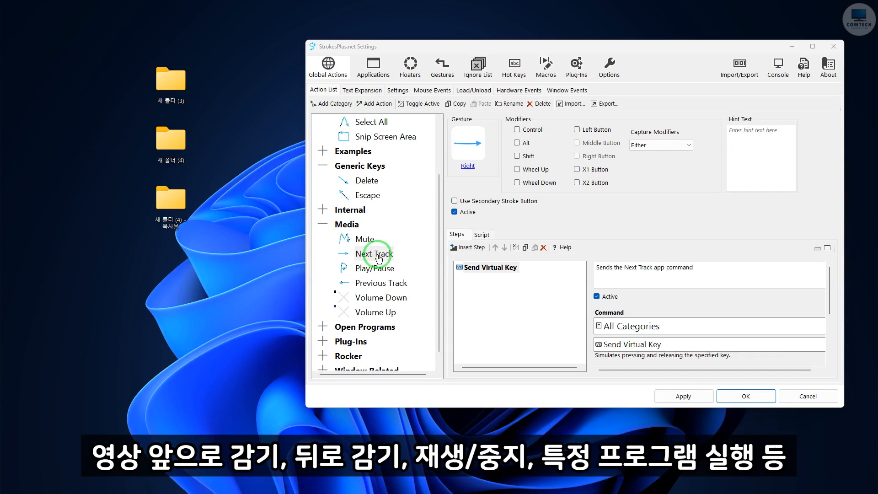
# Examine the gestures for the Next Track, Previous Track and Play/Pause media actions and the Open Programs category
pyautogui.click(376, 253)
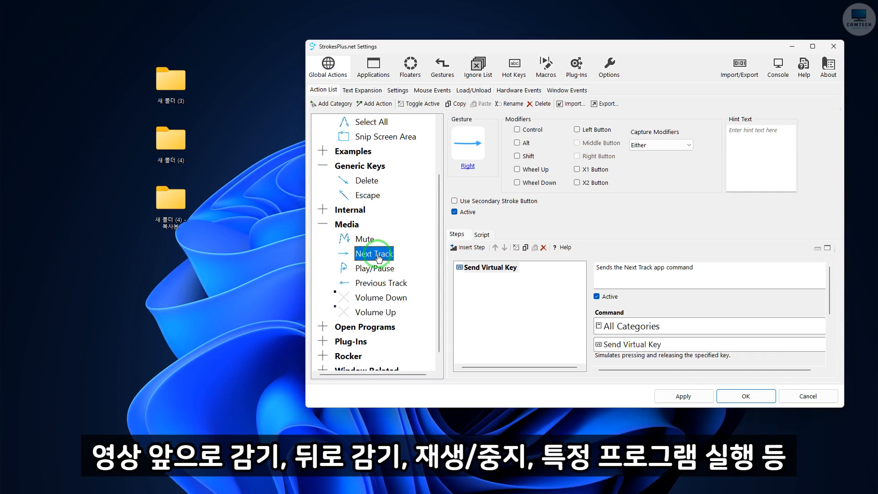
pyautogui.click(379, 285)
pyautogui.click(375, 269)
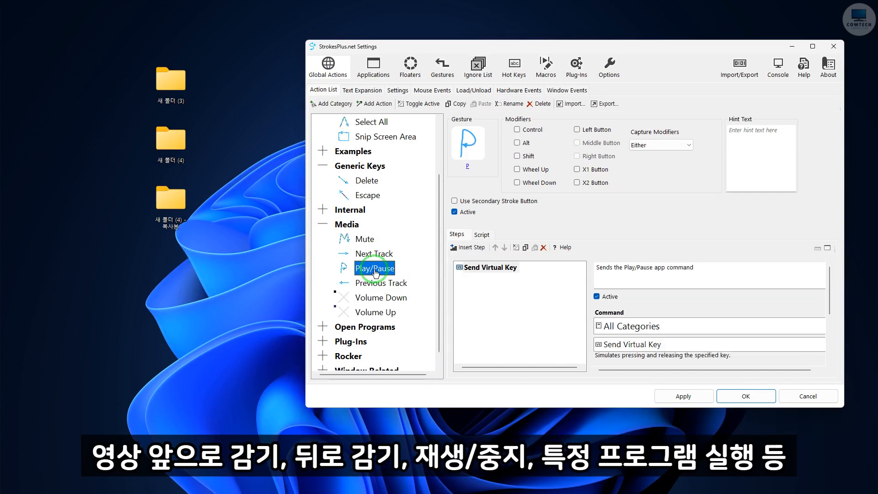
pyautogui.doubleClick(365, 326)
pyautogui.click(382, 356)
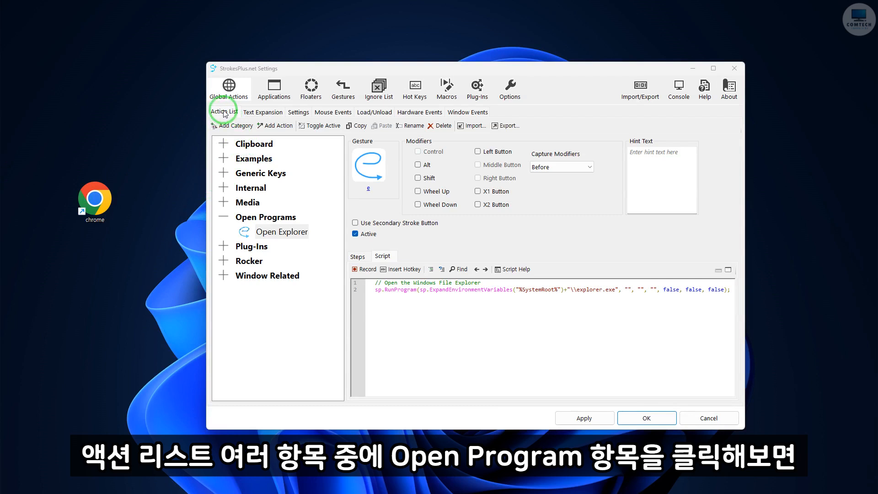
# Check the Open Explorer action under Open Programs and draw its e-shaped gesture on the desktop to launch File Explorer
pyautogui.click(252, 217)
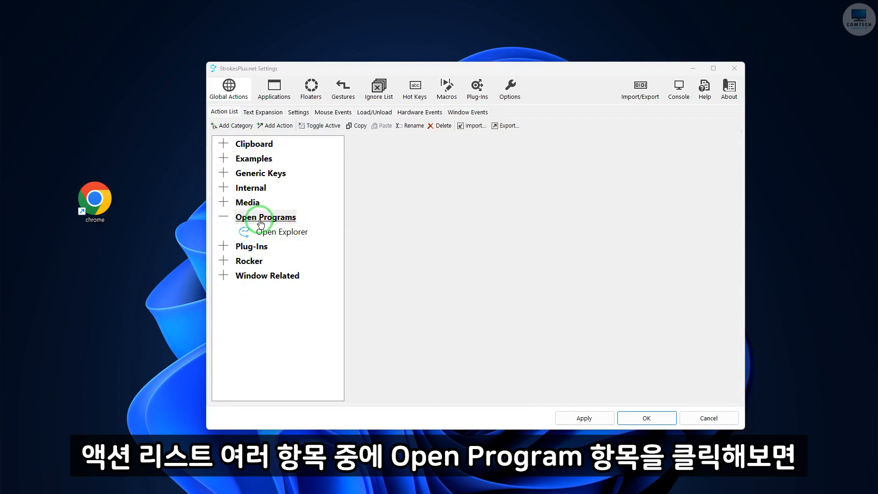
pyautogui.click(277, 237)
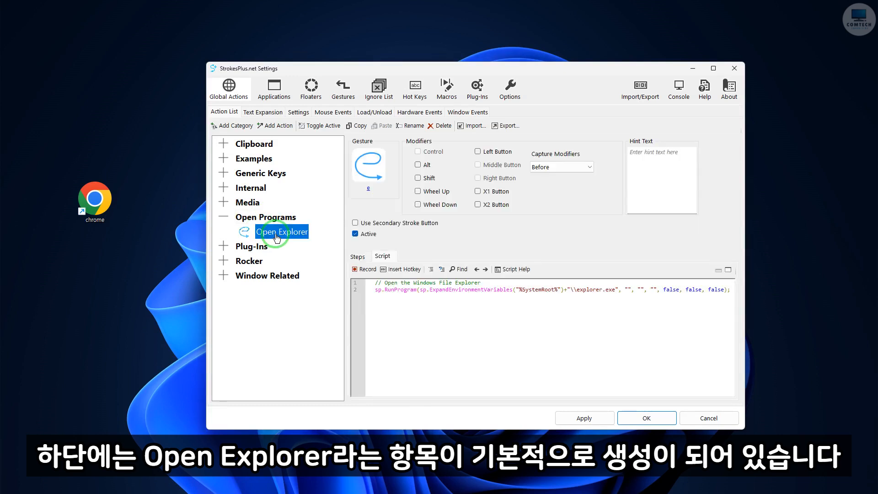
pyautogui.click(379, 182)
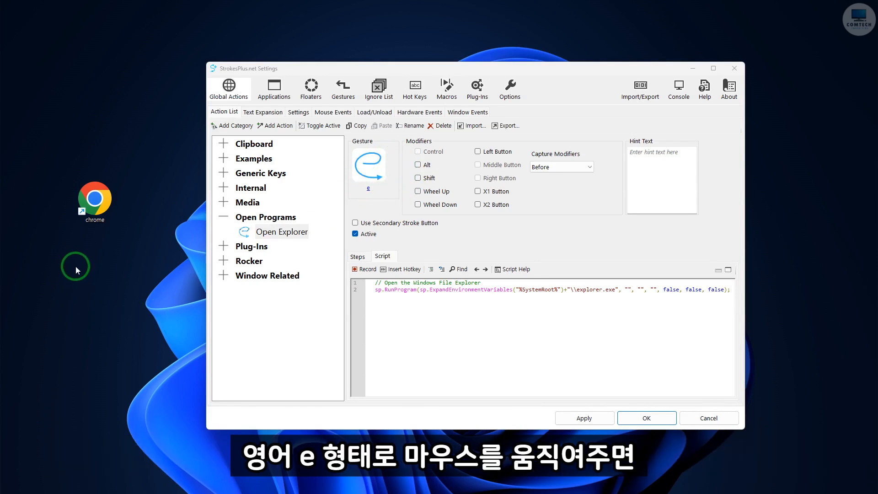
pyautogui.moveTo(102, 257)
pyautogui.mouseDown()
pyautogui.moveTo(101, 298)
pyautogui.moveTo(111, 290)
pyautogui.mouseUp()
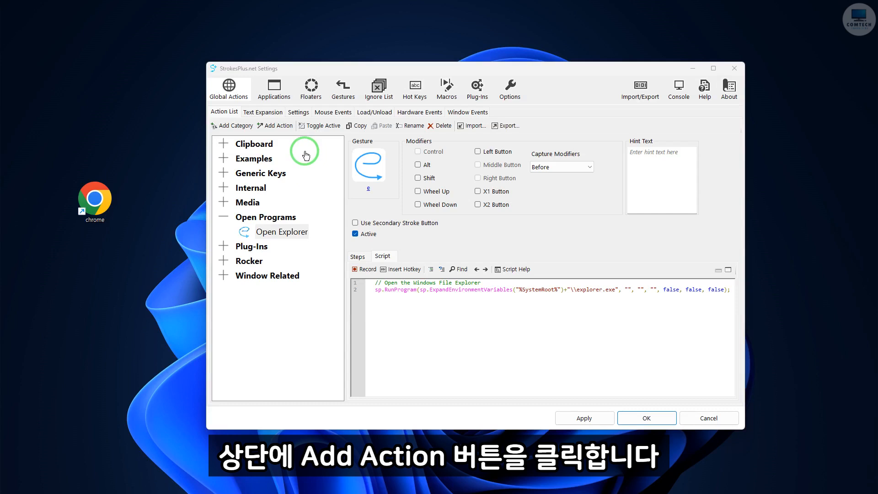
# Add a new action named Open Chrome to the Open Programs category
pyautogui.click(275, 126)
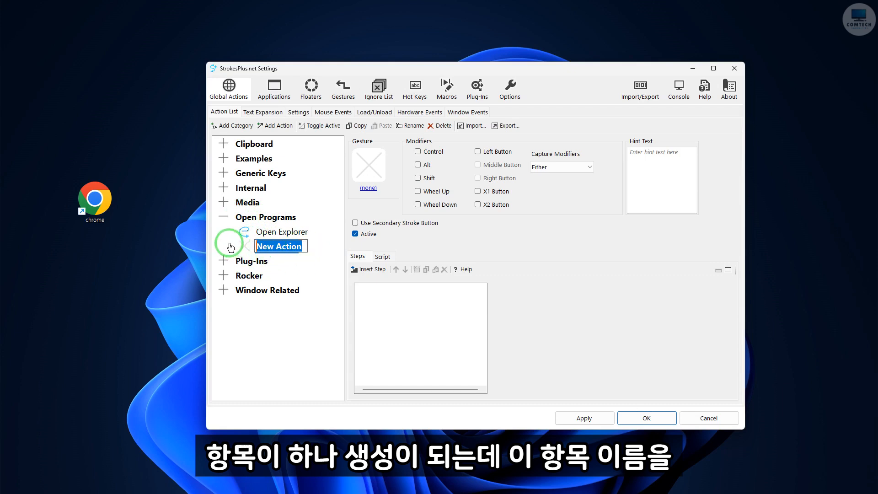
pyautogui.write('Open Chrome')
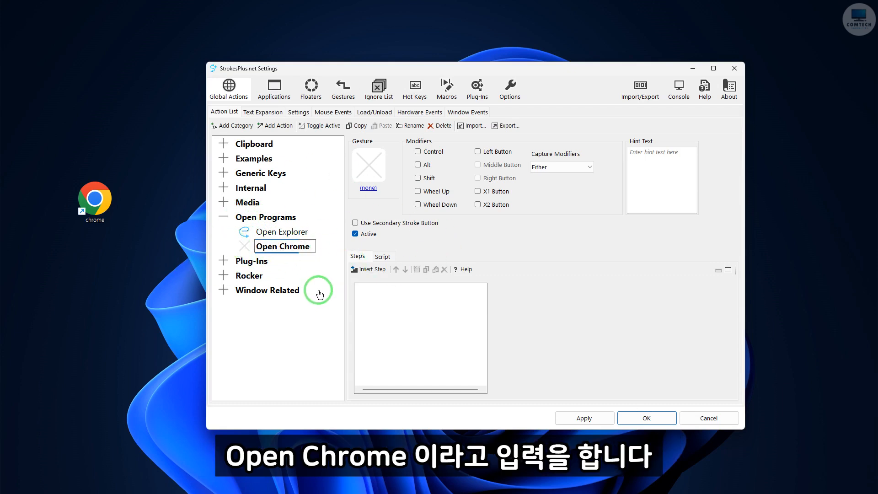
pyautogui.click(283, 247)
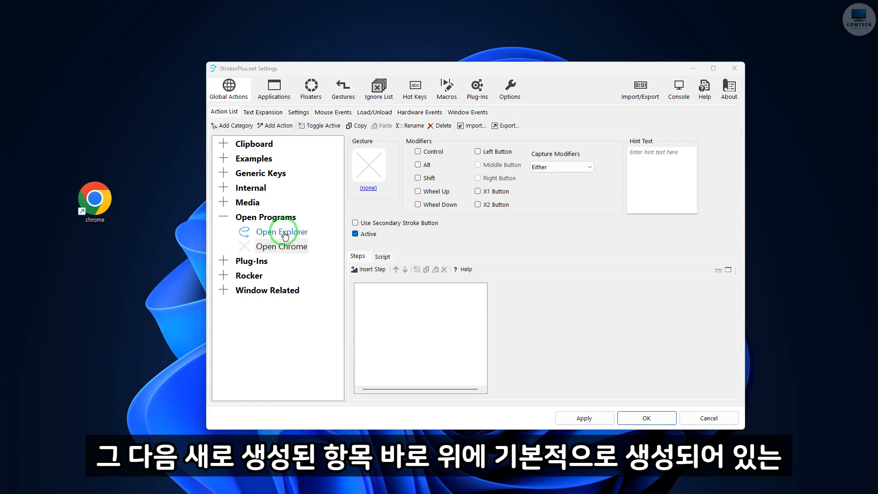
# Copy the Run step from the Open Explorer action into the empty steps of the Open Chrome action
pyautogui.click(284, 235)
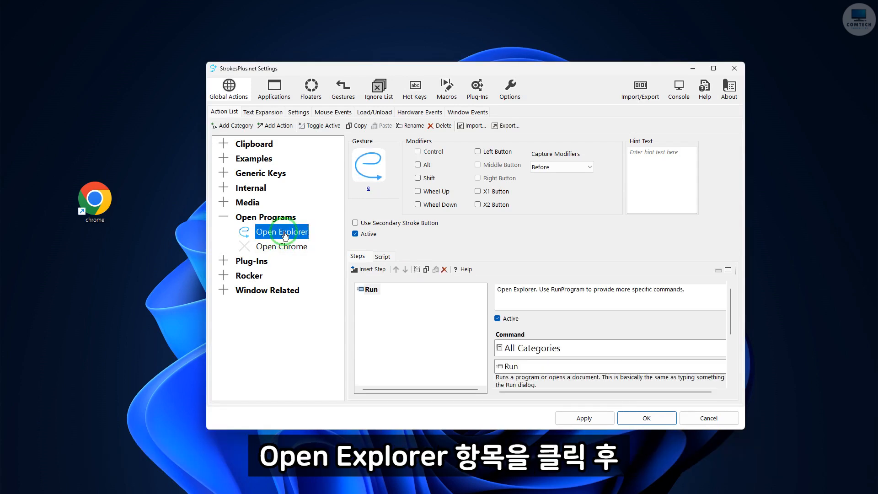
pyautogui.click(359, 257)
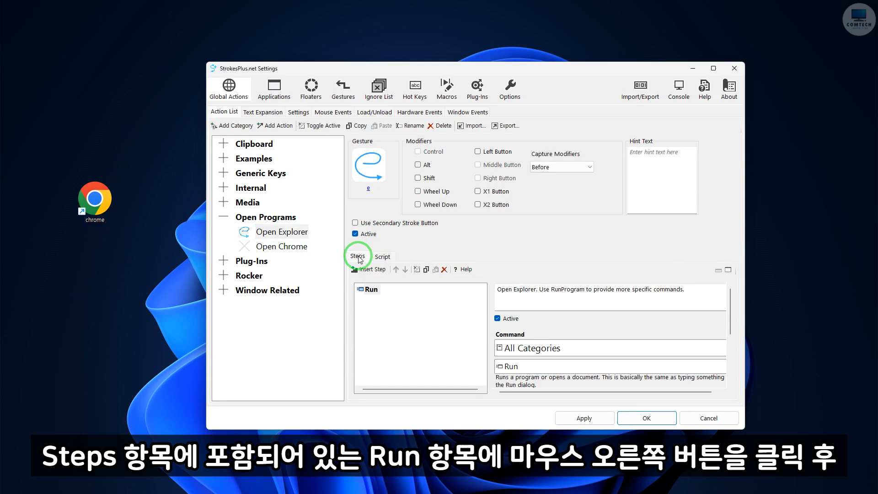
pyautogui.click(372, 291)
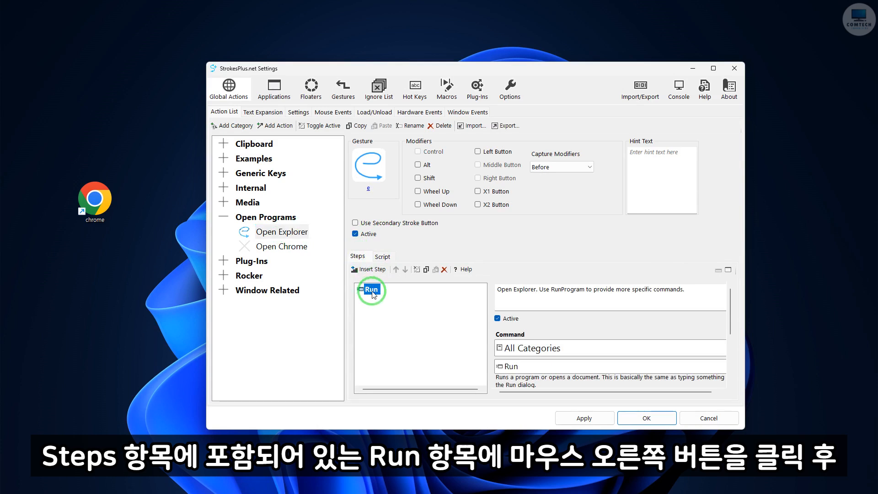
pyautogui.rightClick(373, 294)
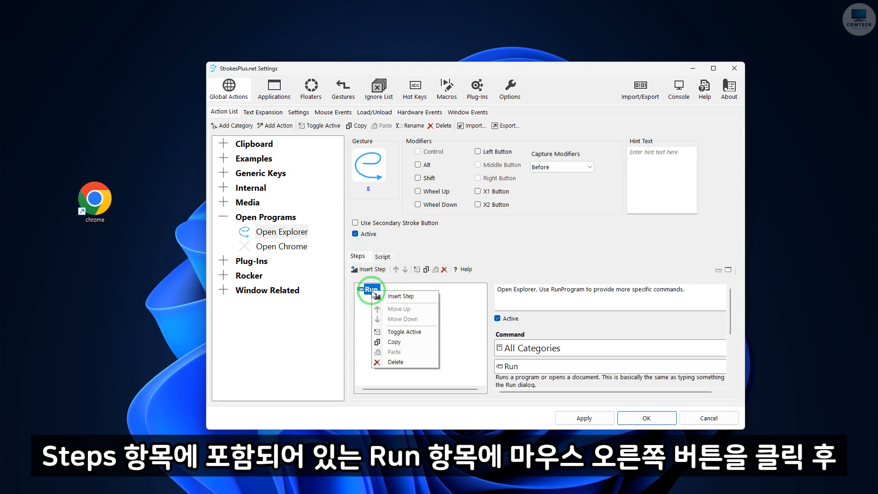
pyautogui.click(399, 344)
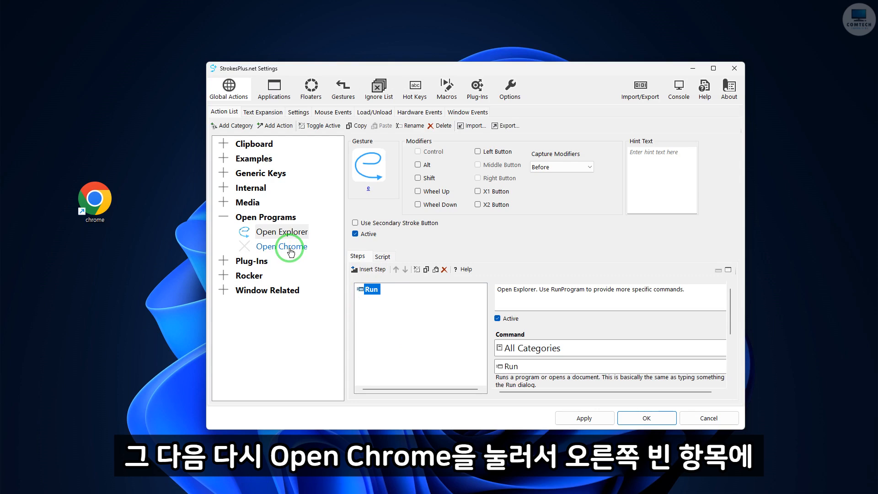
pyautogui.click(290, 249)
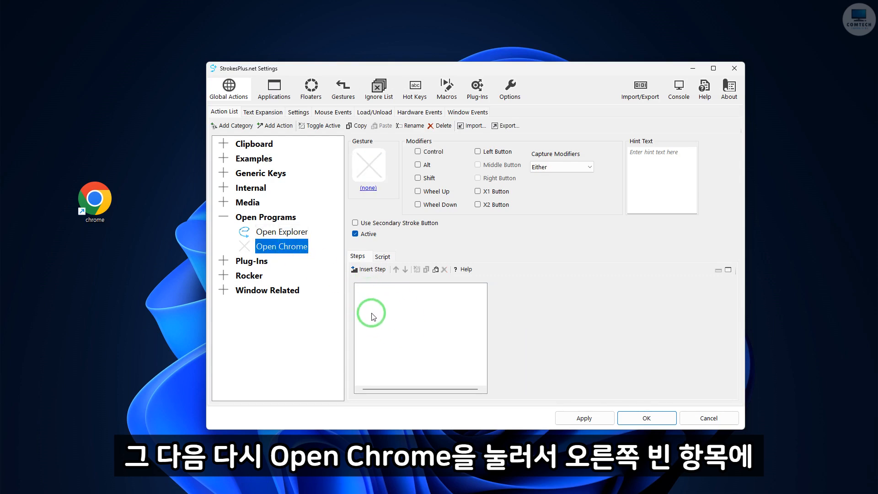
pyautogui.rightClick(379, 300)
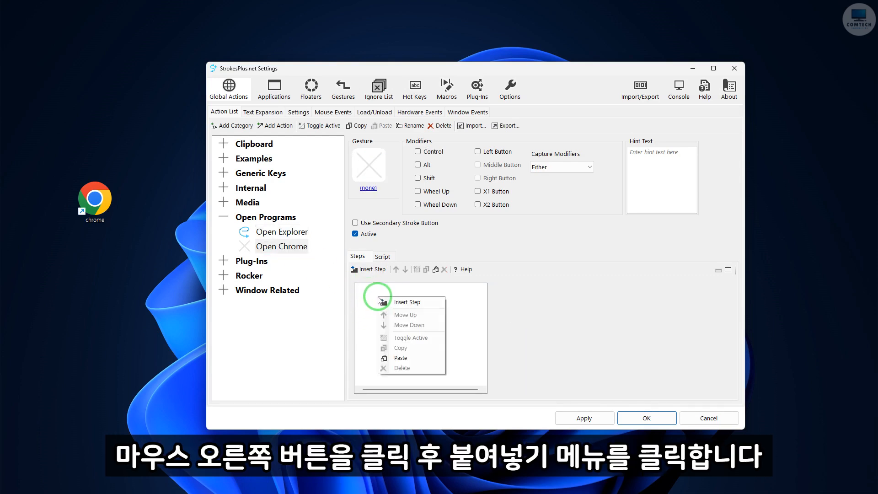
pyautogui.click(404, 358)
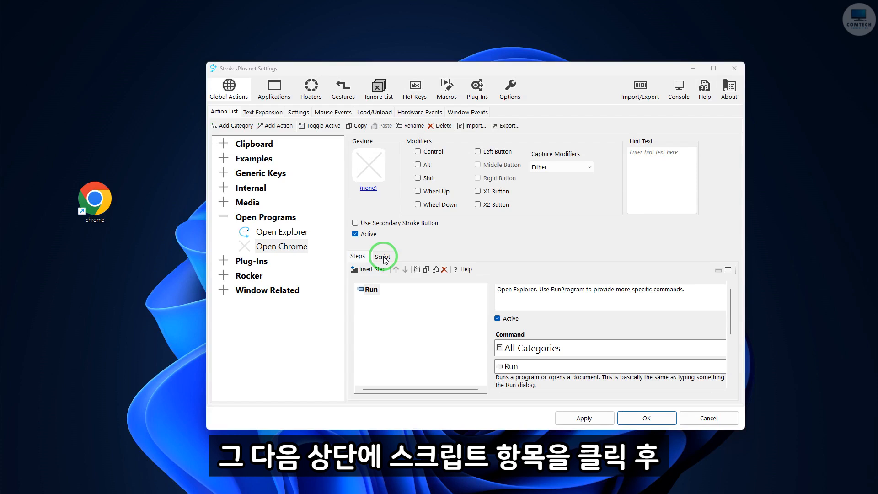
# Paste the script sp.RunProgram('프로그램 실행 파일 경로', '', 'open', 'normal', true, false, false); into the Open Chrome action
pyautogui.click(384, 258)
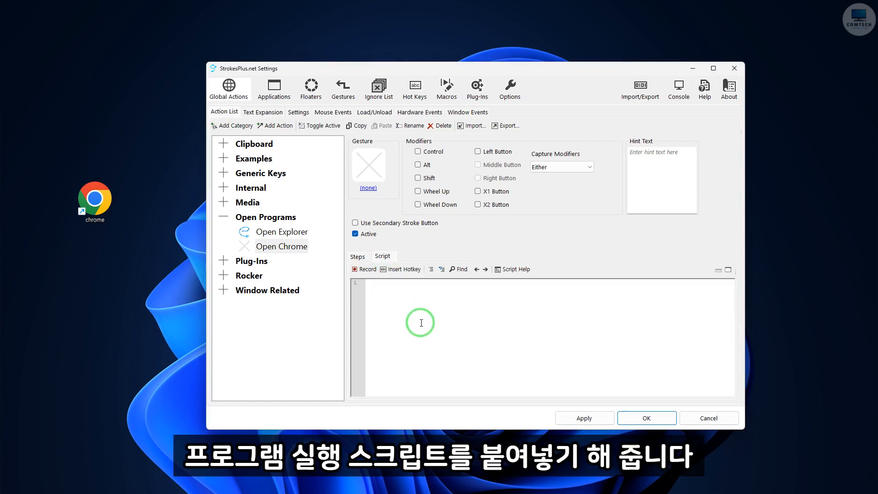
pyautogui.click(433, 319)
pyautogui.hotkey('ctrl', 'v')
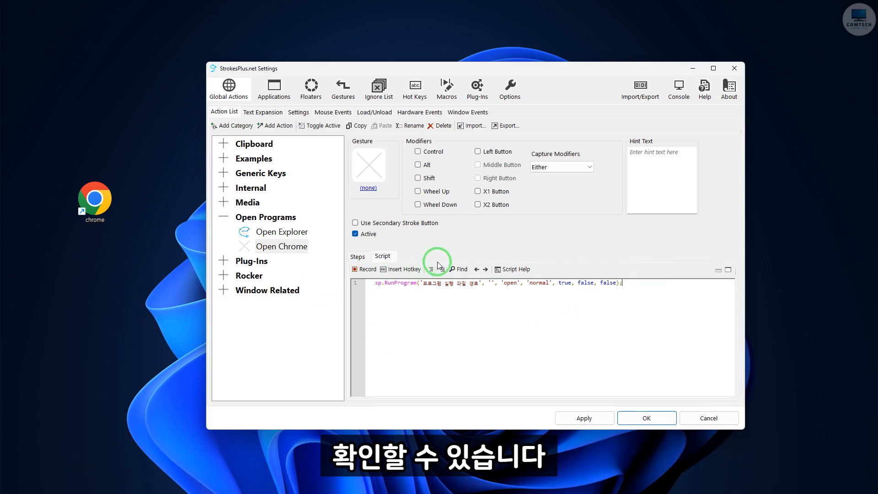
pyautogui.click(67, 327)
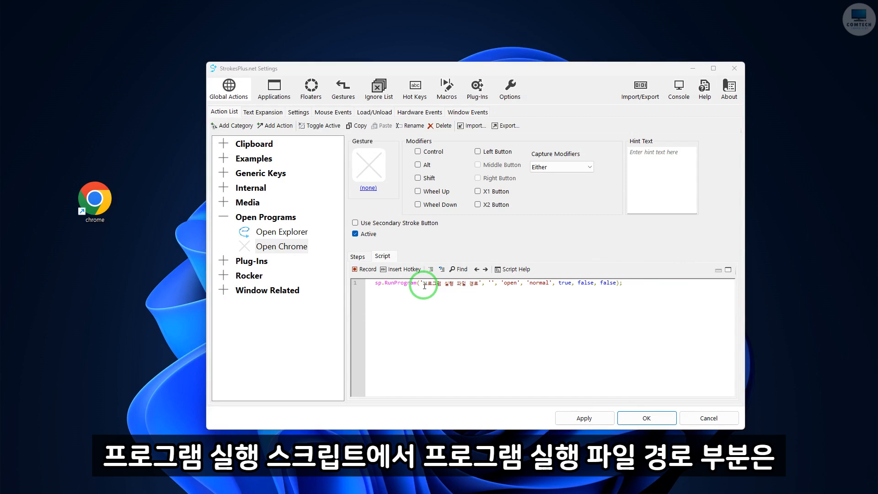
# Copy the target path of chrome.exe from the properties of the desktop chrome shortcut, then close the properties
pyautogui.moveTo(425, 286); pyautogui.dragTo(481, 284)
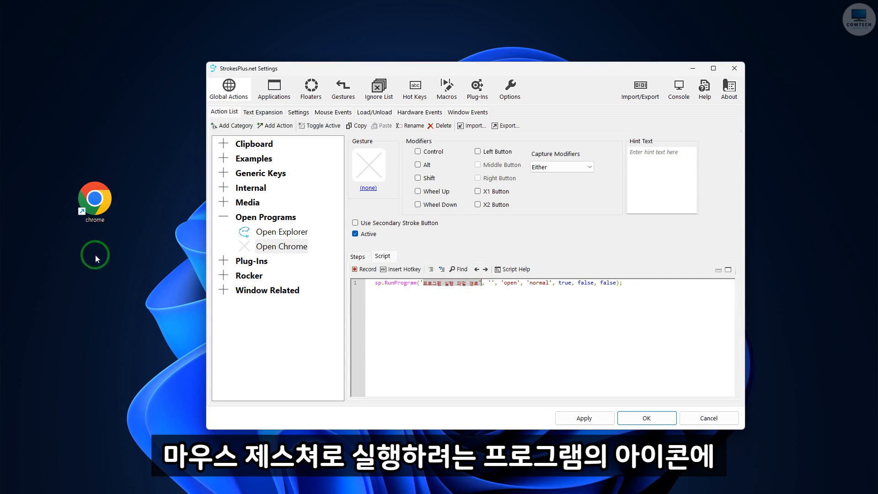
pyautogui.rightClick(97, 202)
pyautogui.click(107, 337)
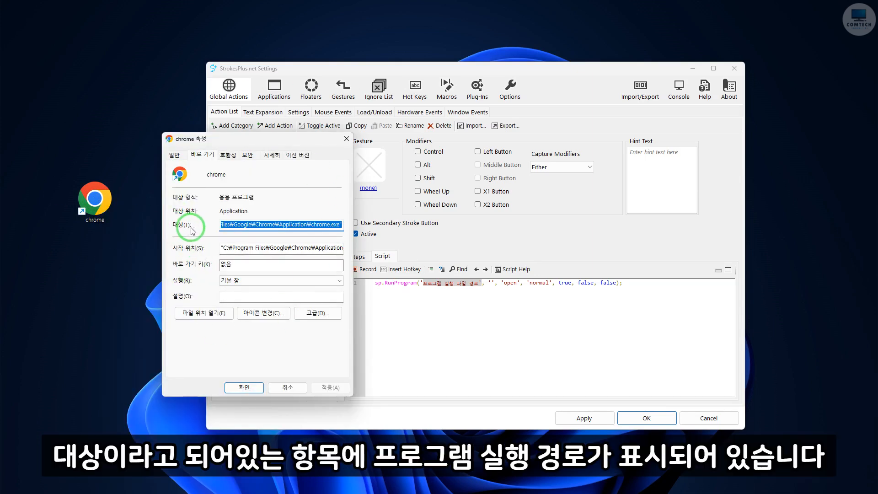
pyautogui.moveTo(250, 225); pyautogui.dragTo(355, 223)
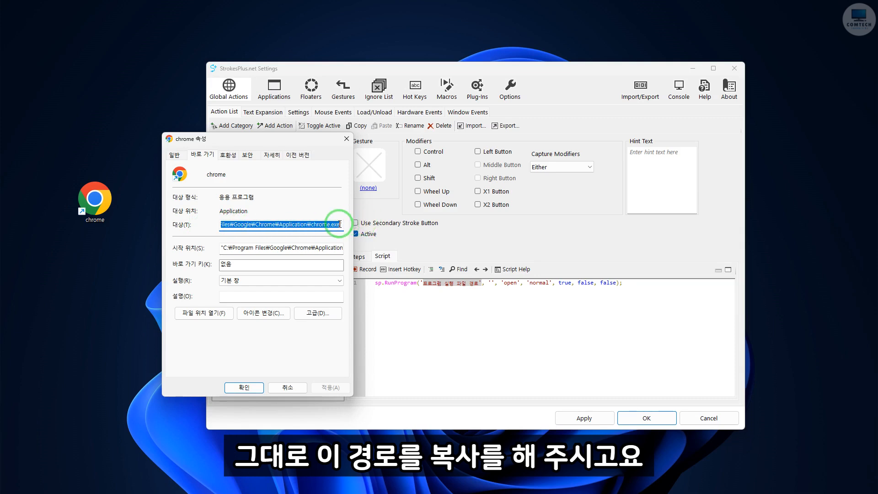
pyautogui.click(242, 387)
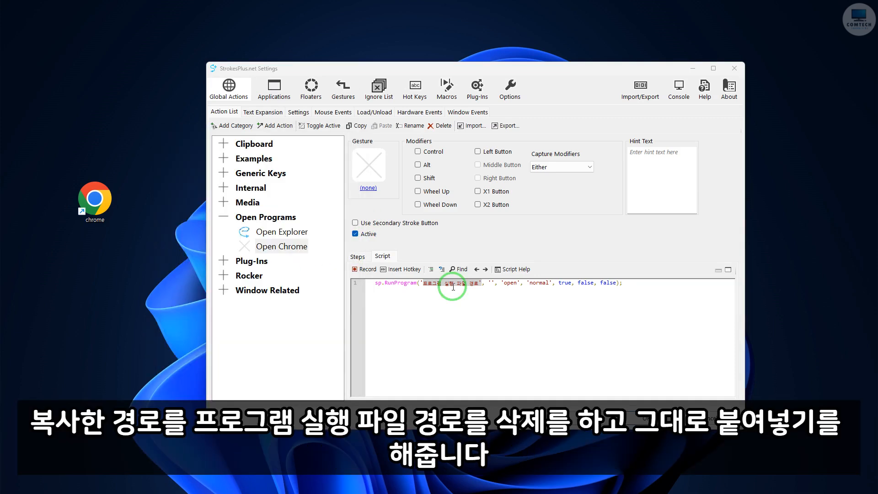
# Replace the script's placeholder path with C:\\Program Files\\Google\\Chrome\\Application\\chrome.exe, using doubled backslashes
pyautogui.moveTo(424, 284); pyautogui.dragTo(481, 286)
pyautogui.press('Delete')
pyautogui.hotkey('ctrl', 'v')
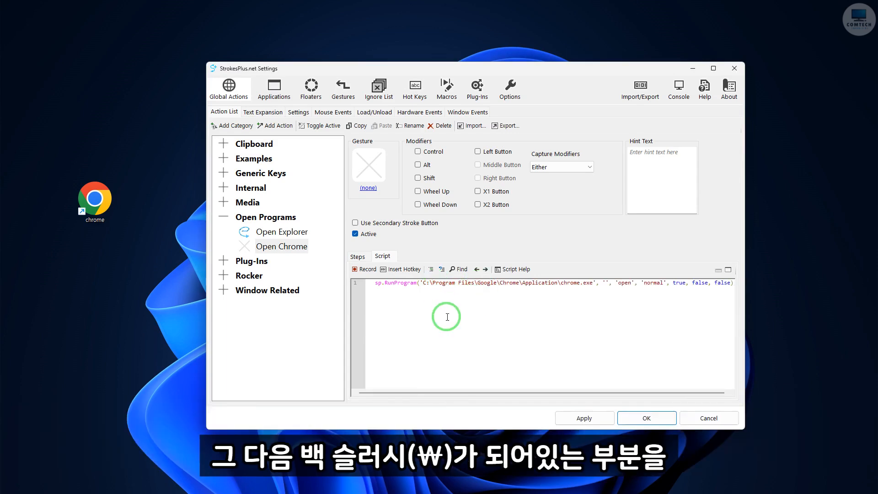
pyautogui.write('\\')
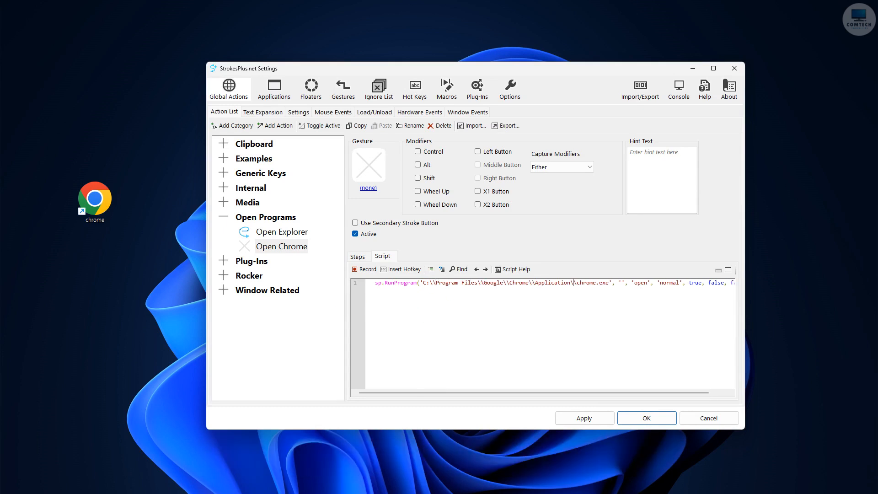
# Create a new gesture for Open Chrome by drawing a CH shape in one stroke and save it as chrome
pyautogui.click(369, 188)
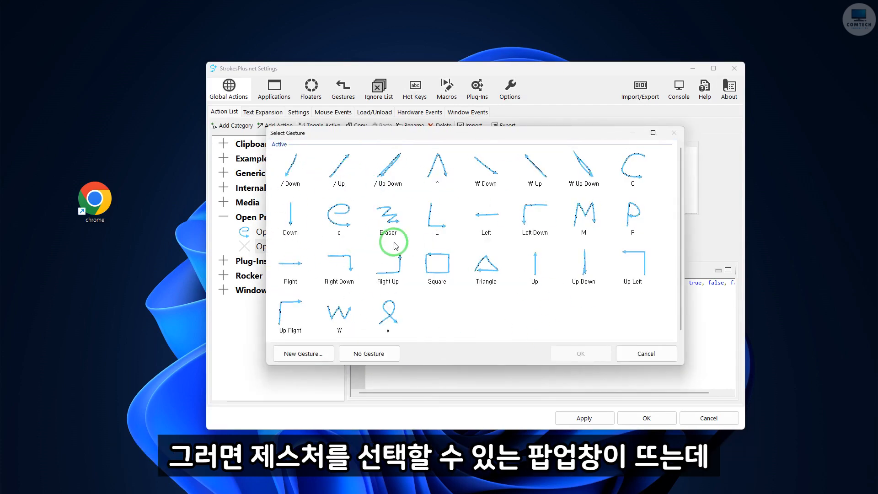
pyautogui.click(300, 360)
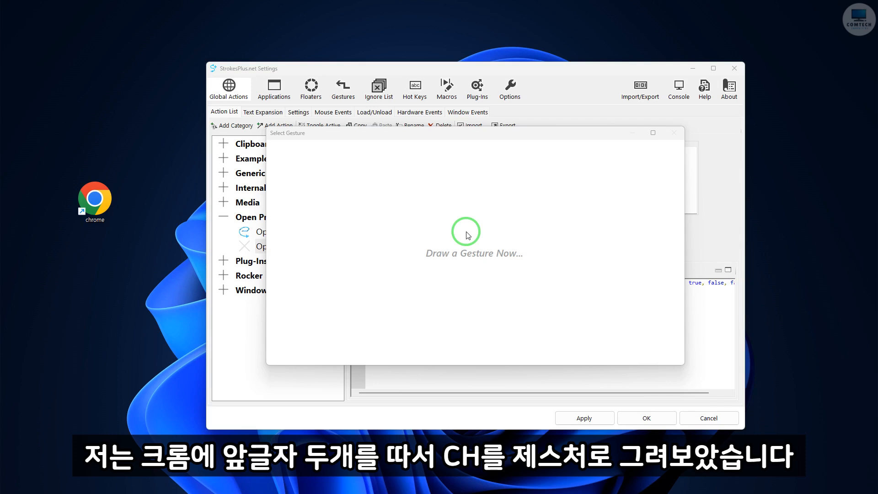
pyautogui.moveTo(404, 219)
pyautogui.mouseDown()
pyautogui.moveTo(488, 174)
pyautogui.moveTo(504, 252)
pyautogui.mouseUp()
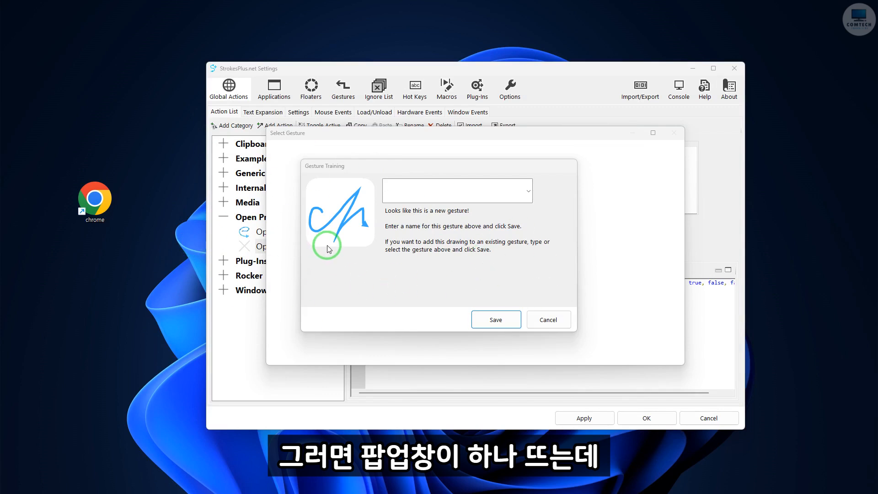
pyautogui.click(408, 190)
pyautogui.write('chrome')
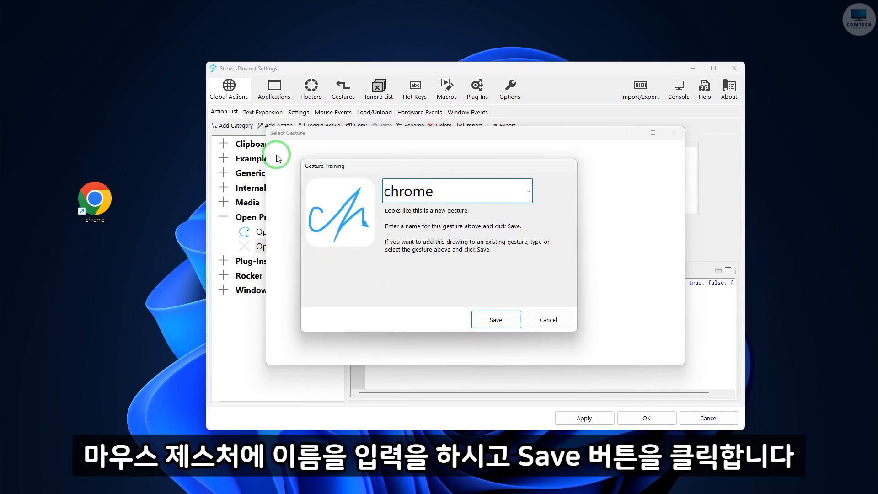
pyautogui.click(492, 325)
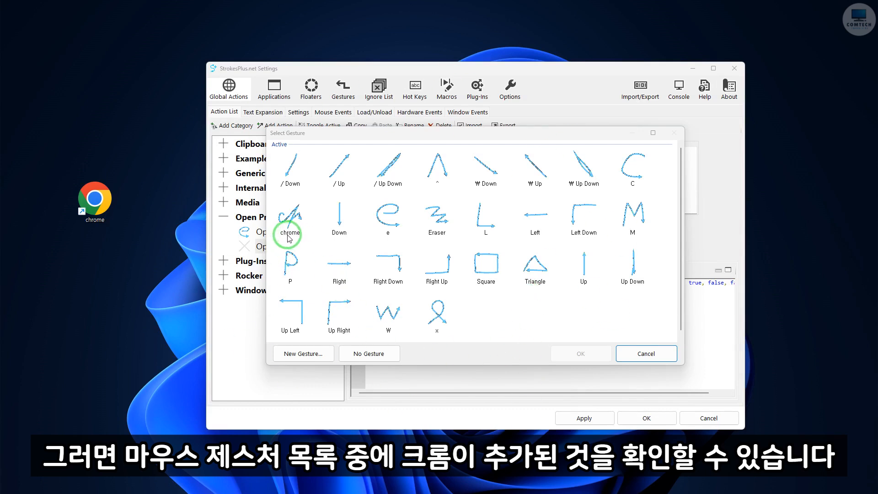
# Assign the chrome gesture to the Open Chrome action, apply the changes and close the settings
pyautogui.click(297, 224)
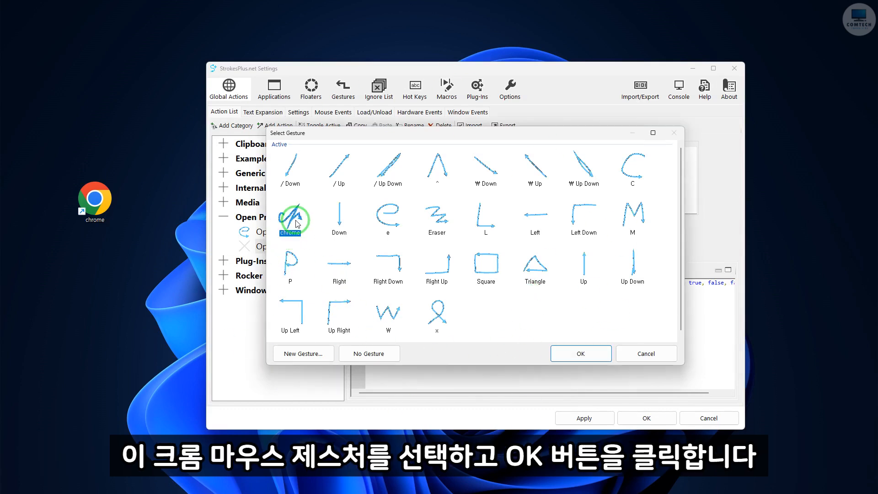
pyautogui.click(582, 354)
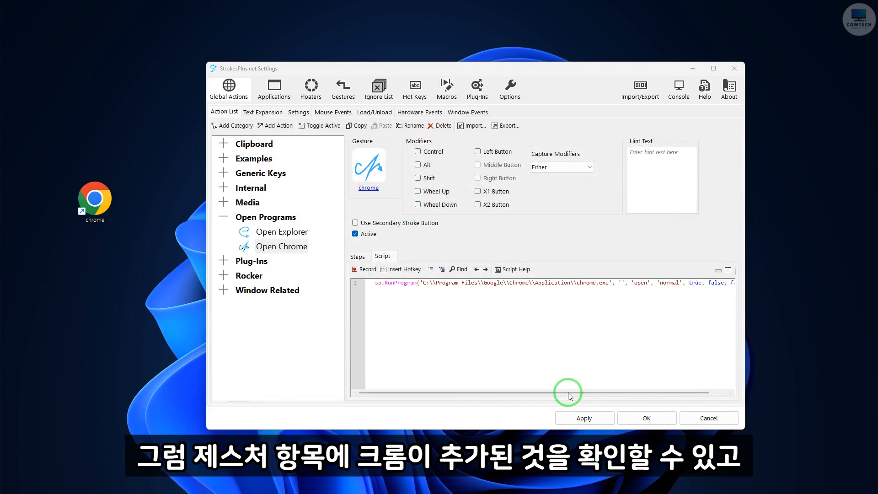
pyautogui.click(588, 419)
pyautogui.click(651, 419)
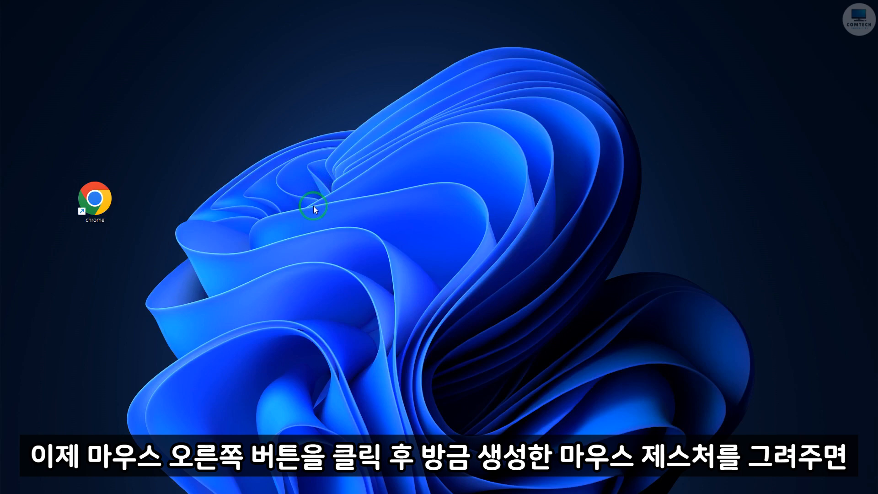
# Draw the CH-shaped chrome gesture repeatedly on the desktop to launch the Chrome browser
pyautogui.moveTo(315, 208); pyautogui.dragTo(389, 163)
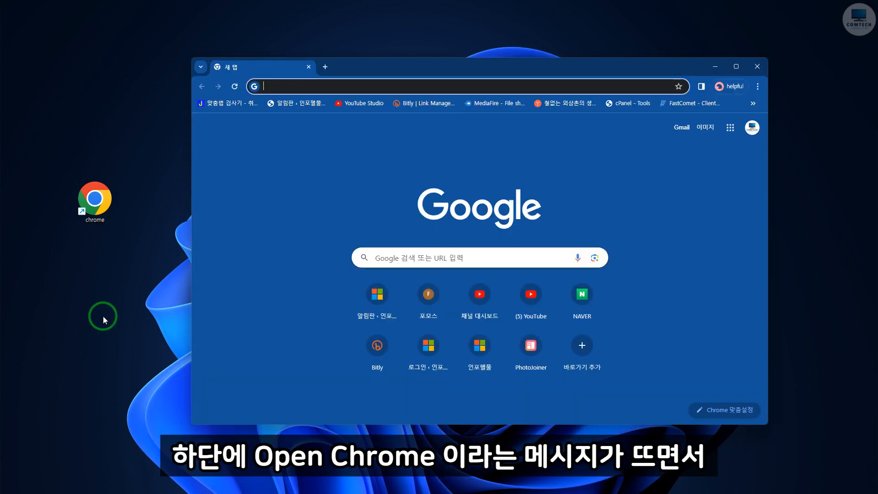
pyautogui.moveTo(160, 300); pyautogui.dragTo(208, 361)
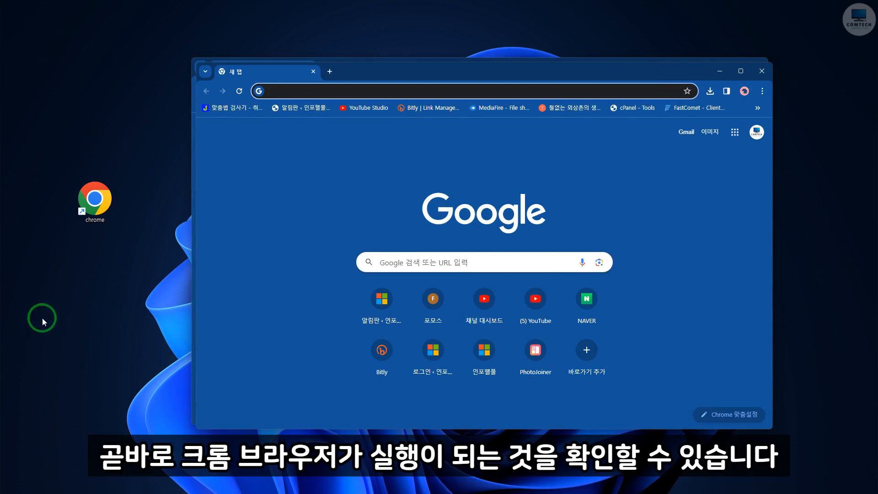
pyautogui.moveTo(109, 342); pyautogui.dragTo(160, 343)
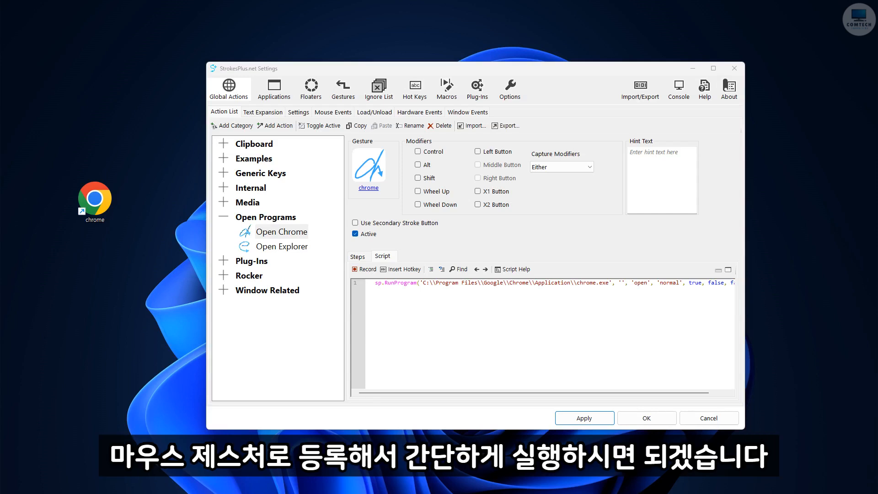
# Add a new hotkey entry named Open Chrome to the General category of the Hot Keys
pyautogui.click(416, 92)
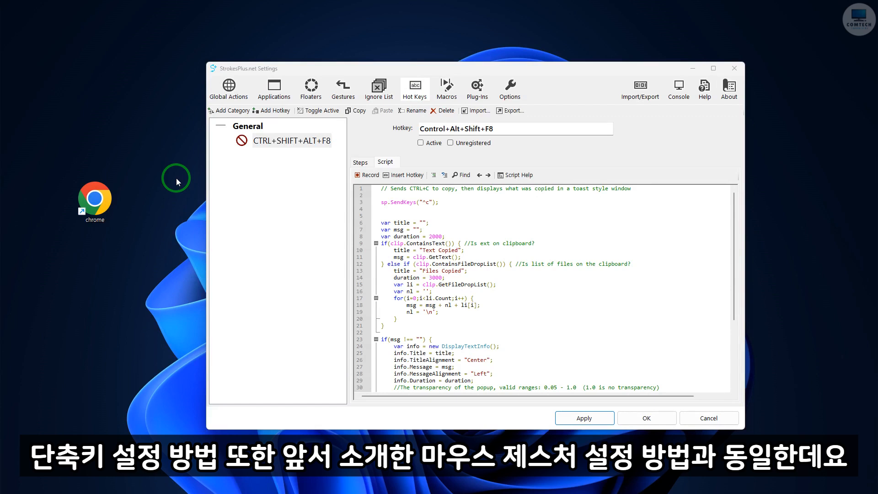
pyautogui.click(272, 115)
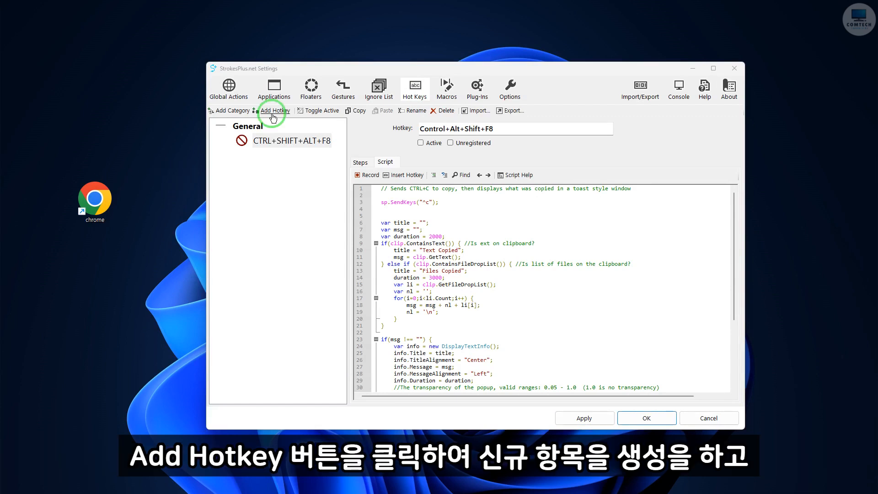
pyautogui.click(297, 155)
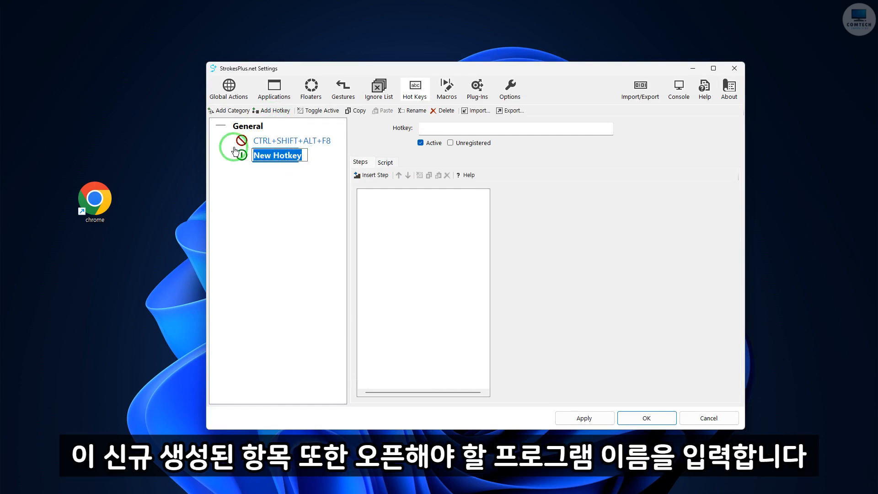
pyautogui.write('Open')
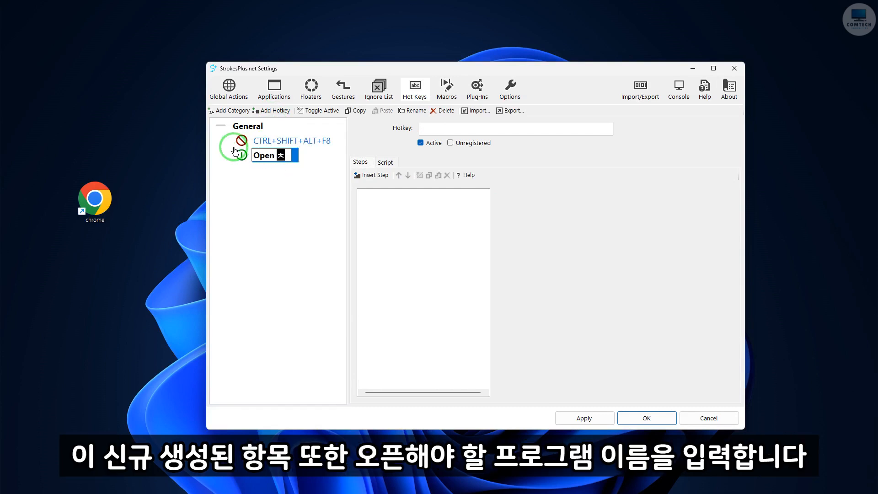
pyautogui.write(' Chrome')
pyautogui.press('Return')
# Copy the Run step from the Open Chrome global action and paste it into the steps of the Open Chrome hotkey
pyautogui.click(228, 87)
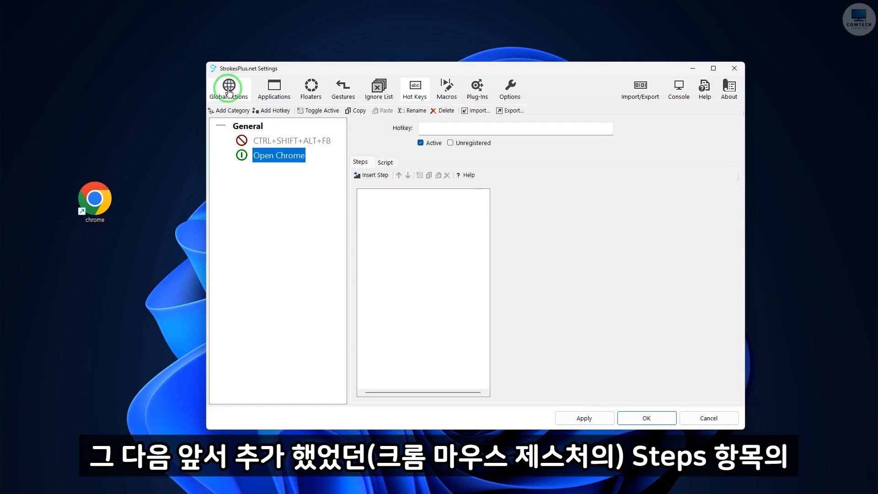
pyautogui.click(359, 256)
pyautogui.click(372, 290)
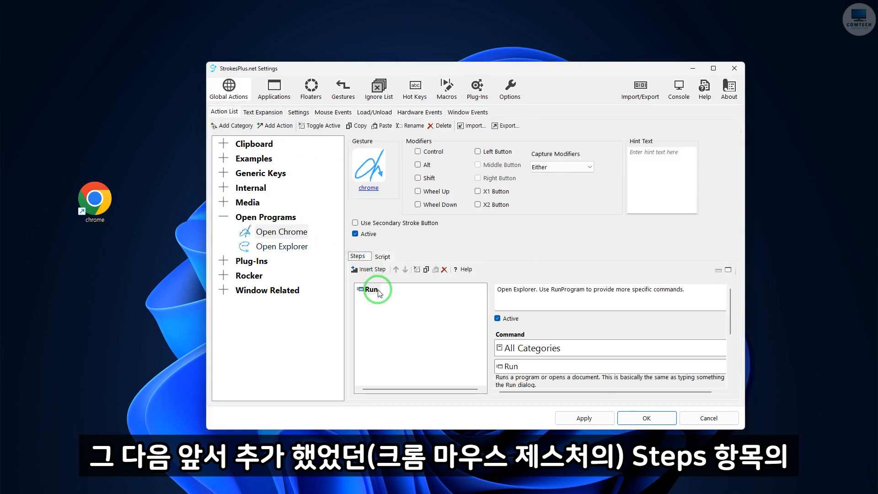
pyautogui.rightClick(371, 290)
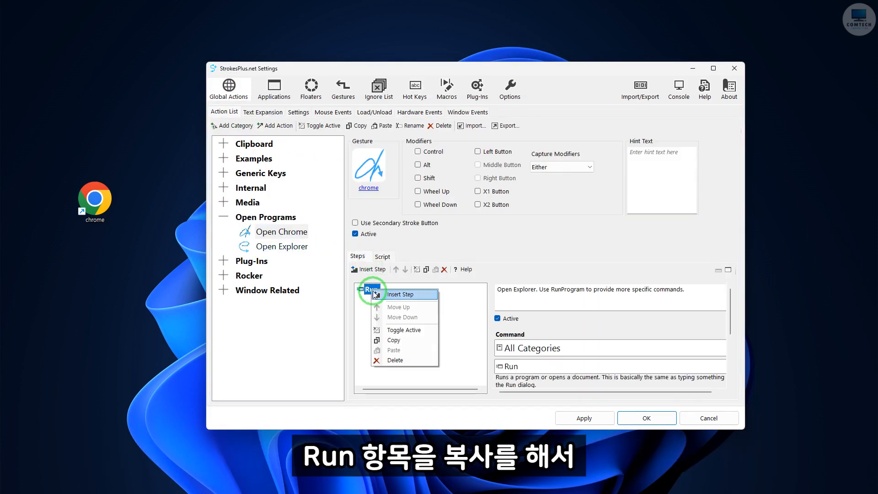
pyautogui.click(397, 343)
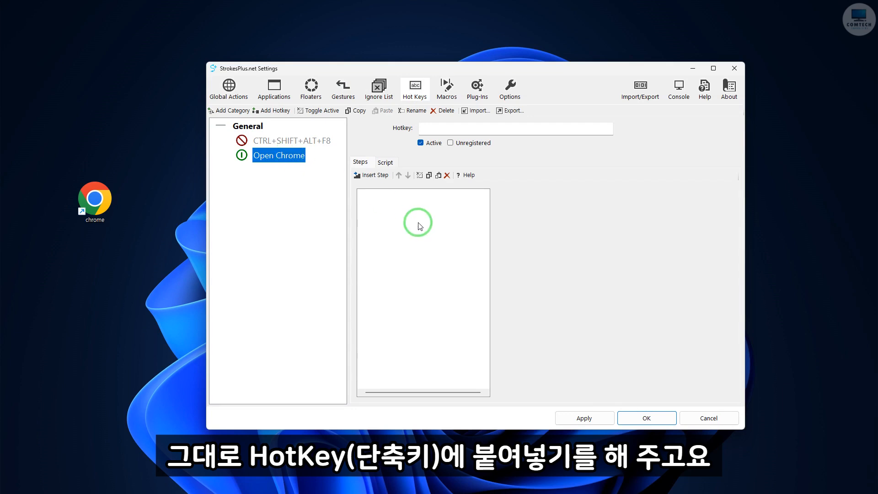
pyautogui.rightClick(394, 200)
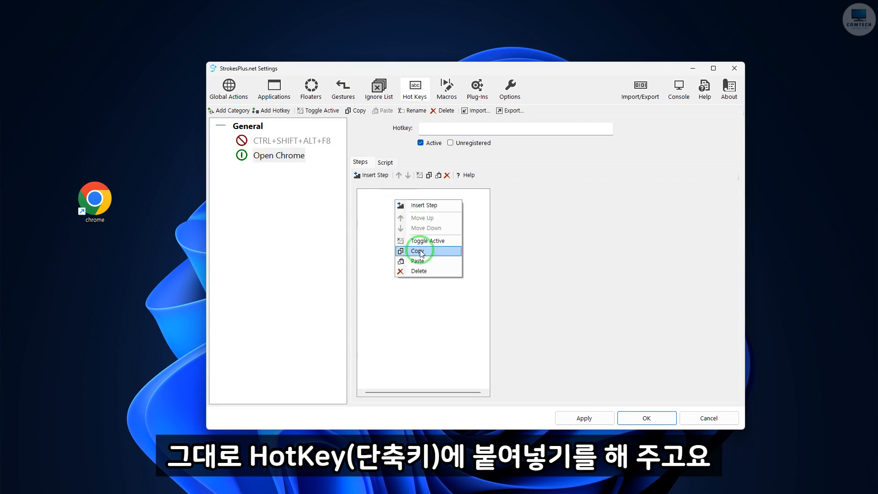
pyautogui.click(422, 264)
# Copy the entire chrome.exe RunProgram script from the Open Chrome global action into the script of the Open Chrome hotkey
pyautogui.click(385, 162)
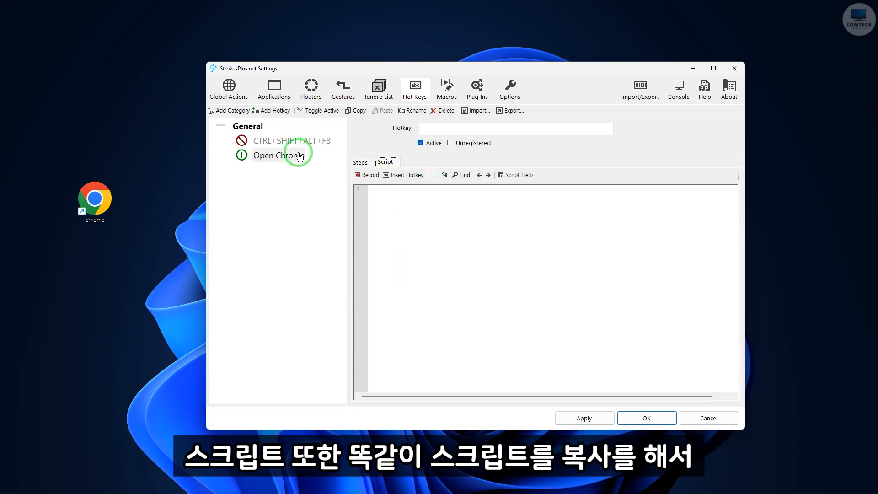
pyautogui.click(229, 87)
pyautogui.click(384, 257)
pyautogui.click(451, 325)
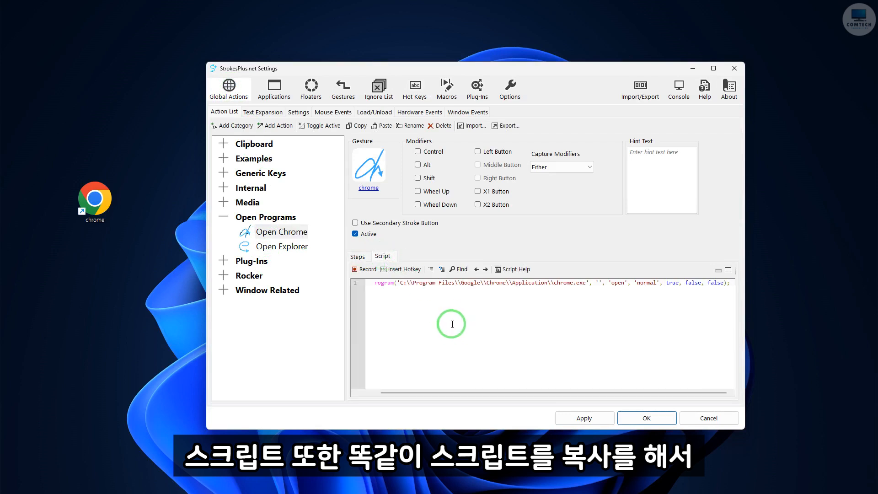
pyautogui.hotkey('ctrl', 'a')
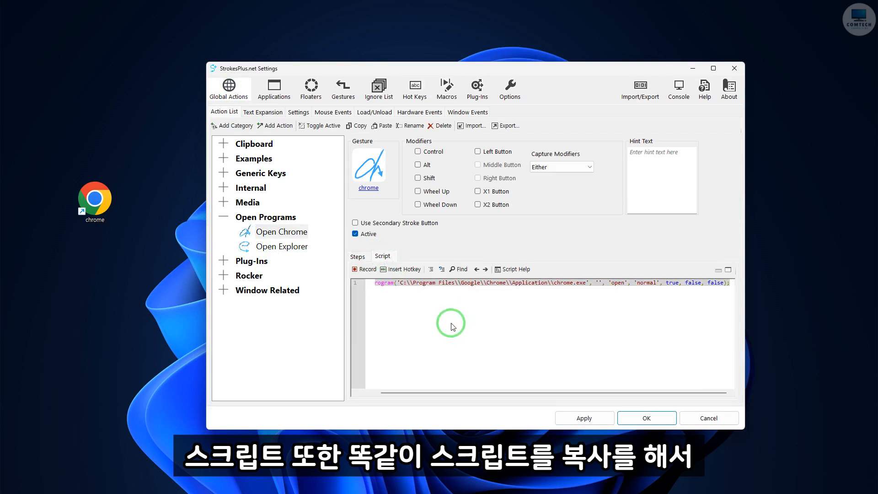
pyautogui.click(414, 90)
pyautogui.click(393, 206)
pyautogui.hotkey('ctrl', 'v')
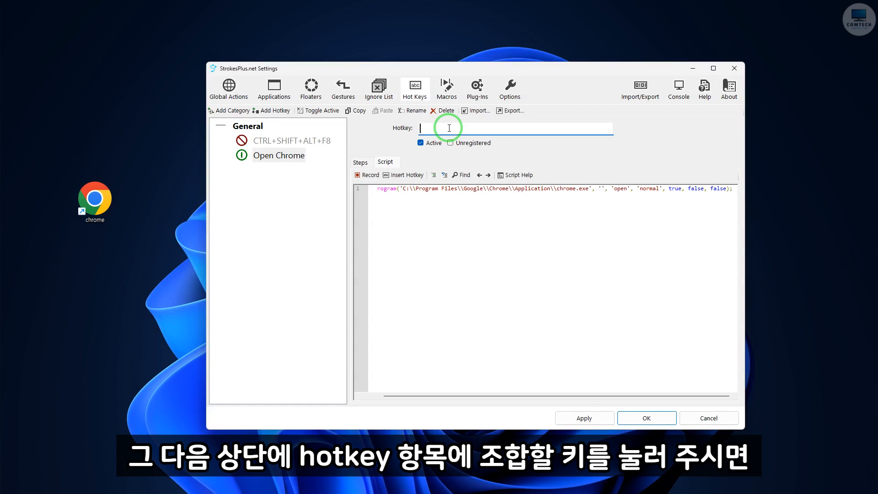
# Set the Open Chrome hotkey combination to Shift+C, apply the changes and try the shortcut
pyautogui.click(588, 420)
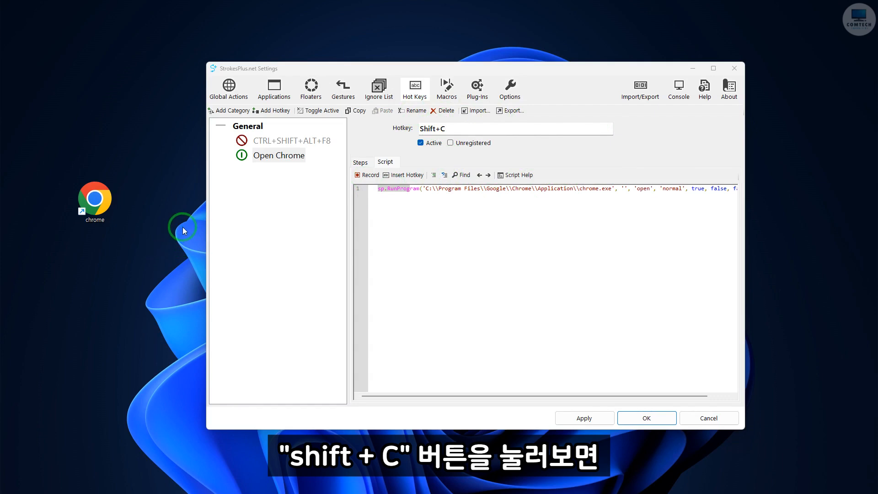
pyautogui.hotkey('shift', 'c')
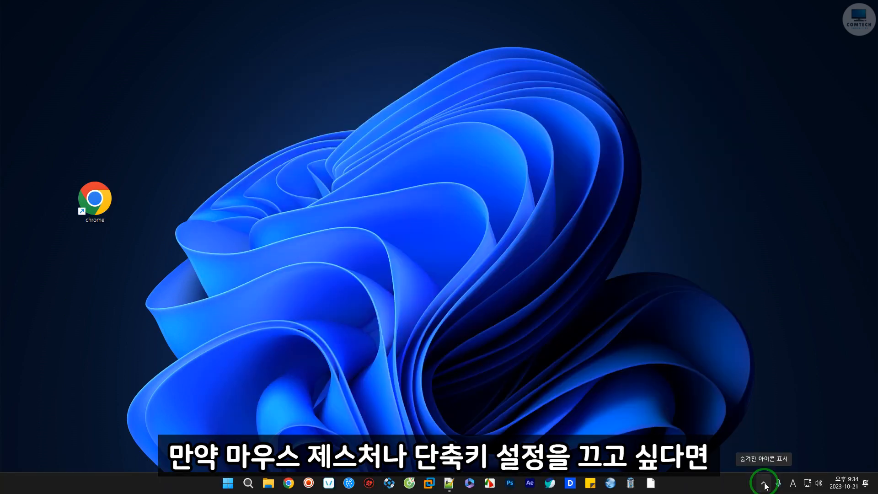
# Disable StrokesPlus.net from its system tray icon to turn off the mouse gestures and hotkeys
pyautogui.click(764, 485)
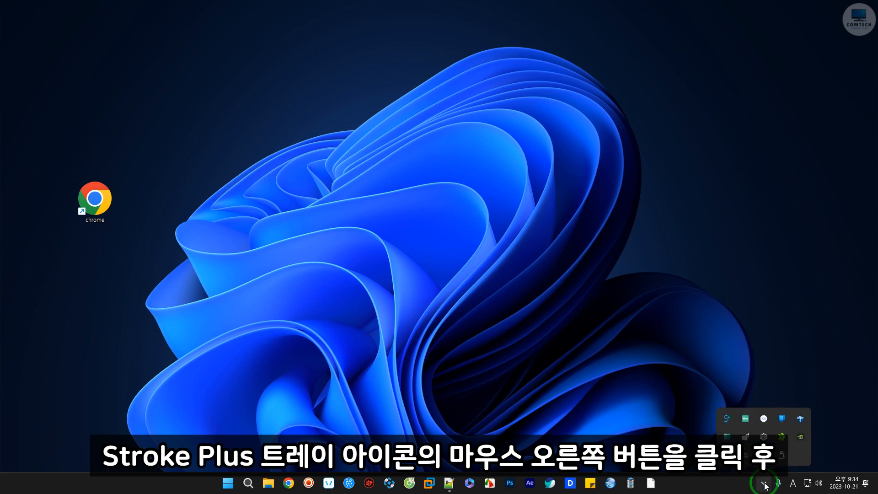
pyautogui.rightClick(727, 418)
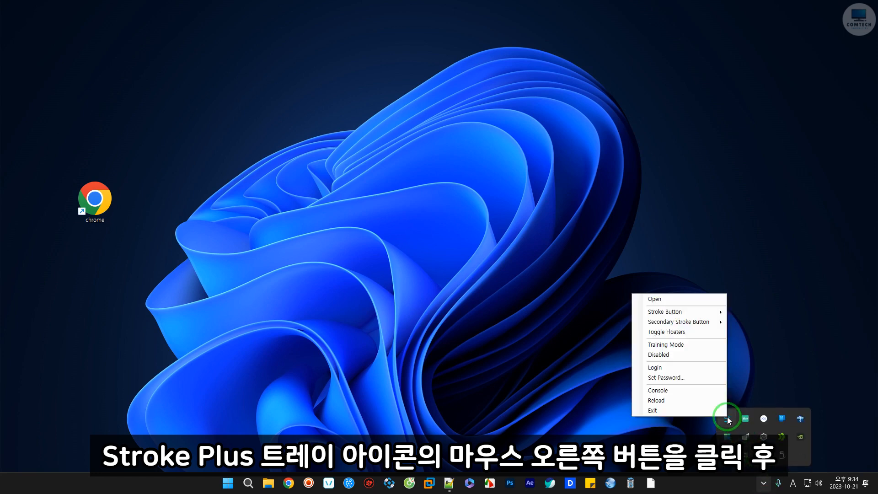
pyautogui.click(671, 359)
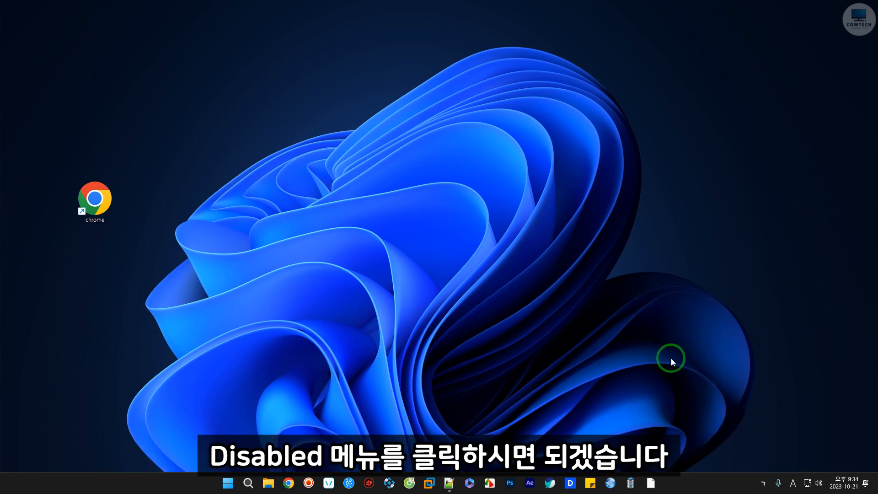